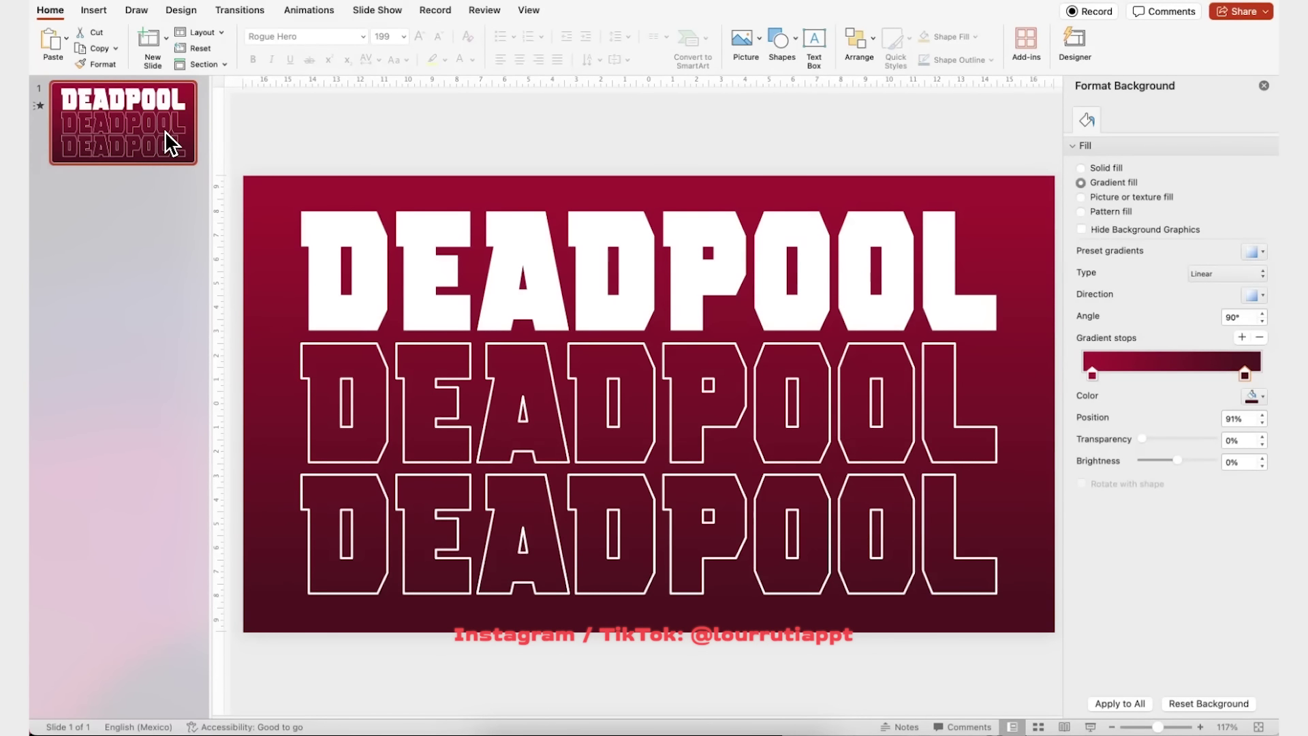
Duplicate the title slide and give the two outlined DEADPOOL titles on slide 1 a solid white text fill
{"action": "key", "text": "super+shift+d"}
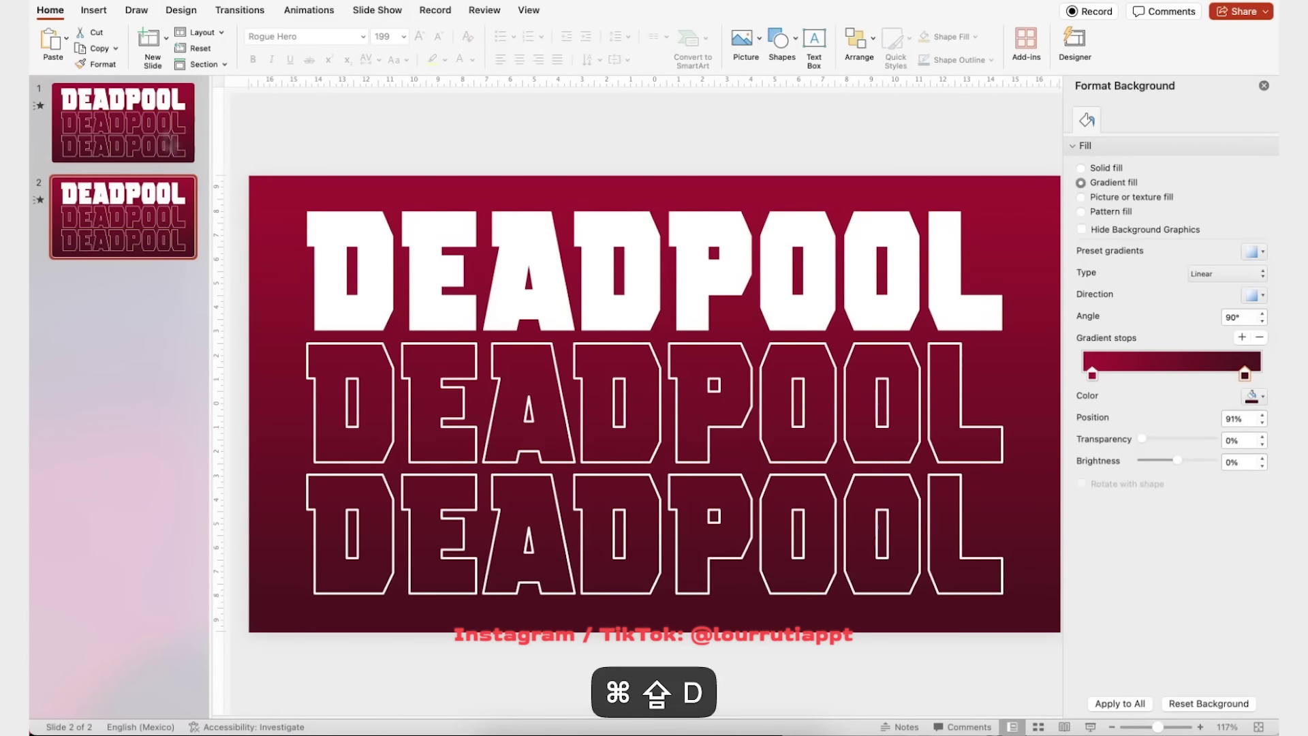
{"action": "left_click", "coordinate": [123, 129]}
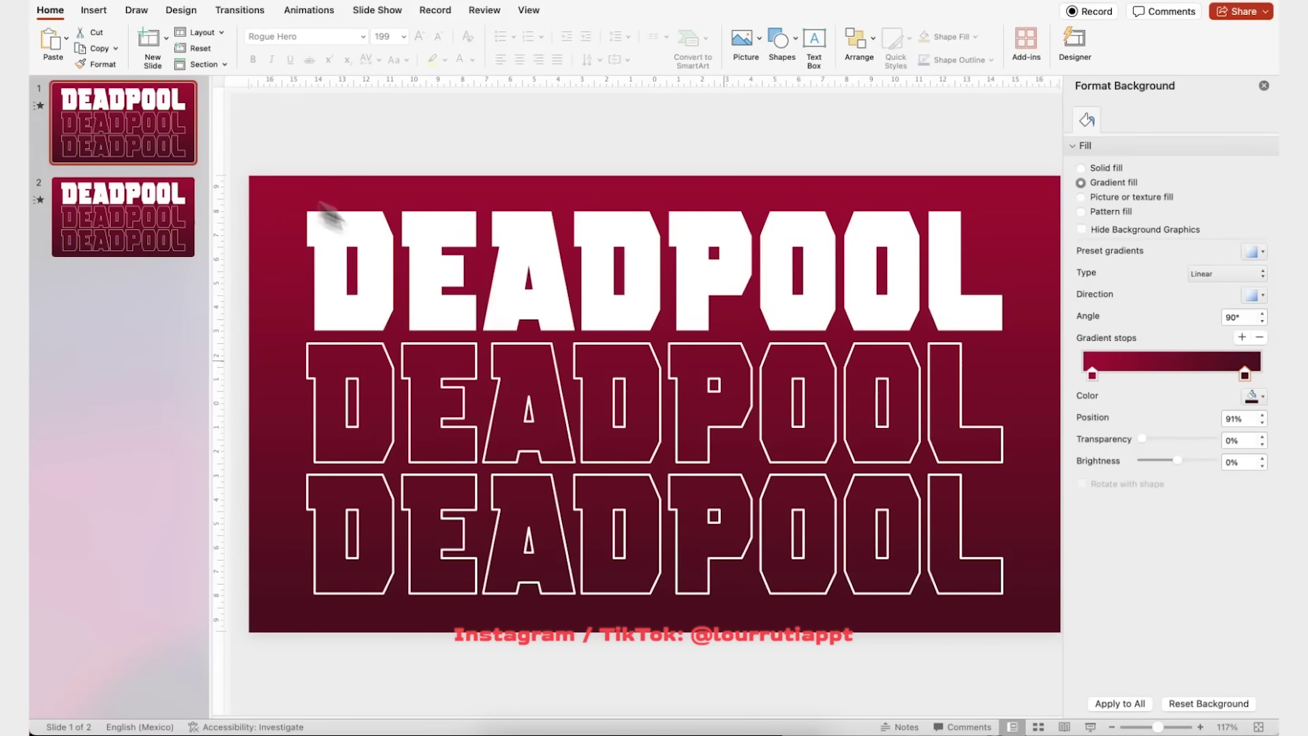
{"action": "left_click", "coordinate": [886, 431]}
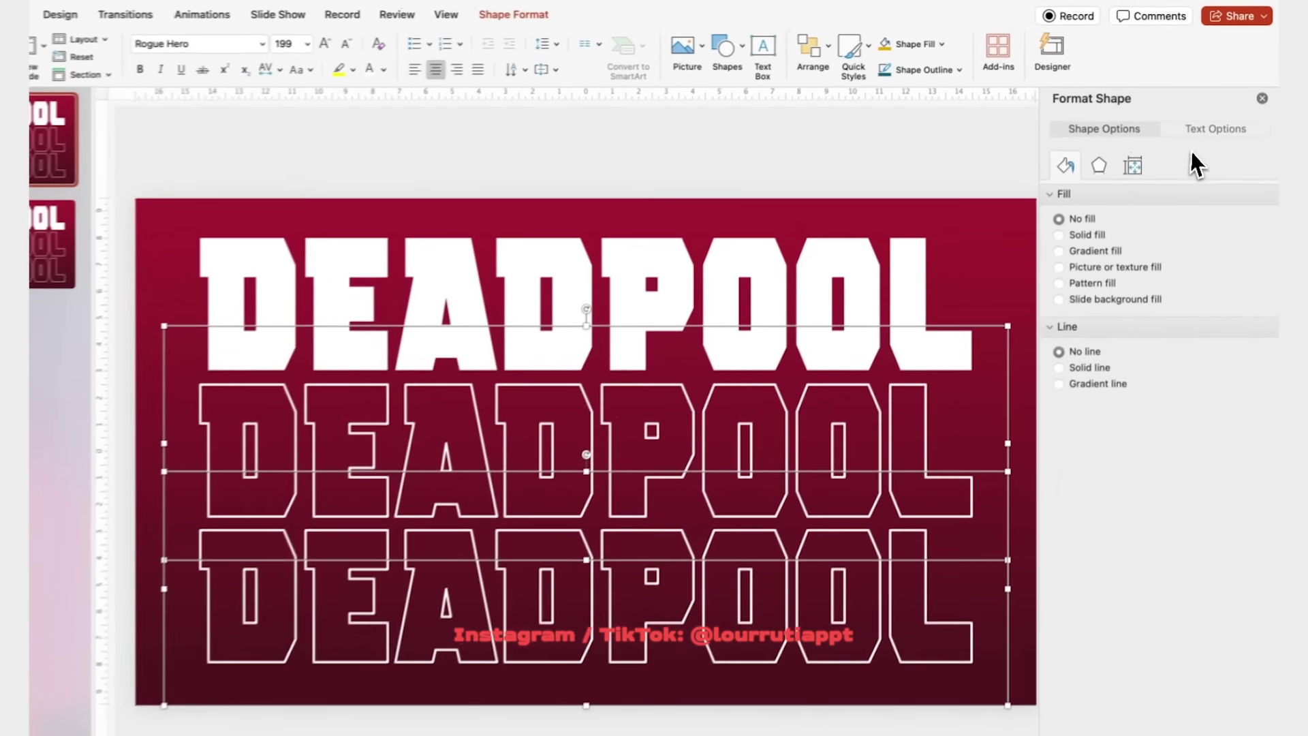
{"action": "left_click", "coordinate": [1220, 113]}
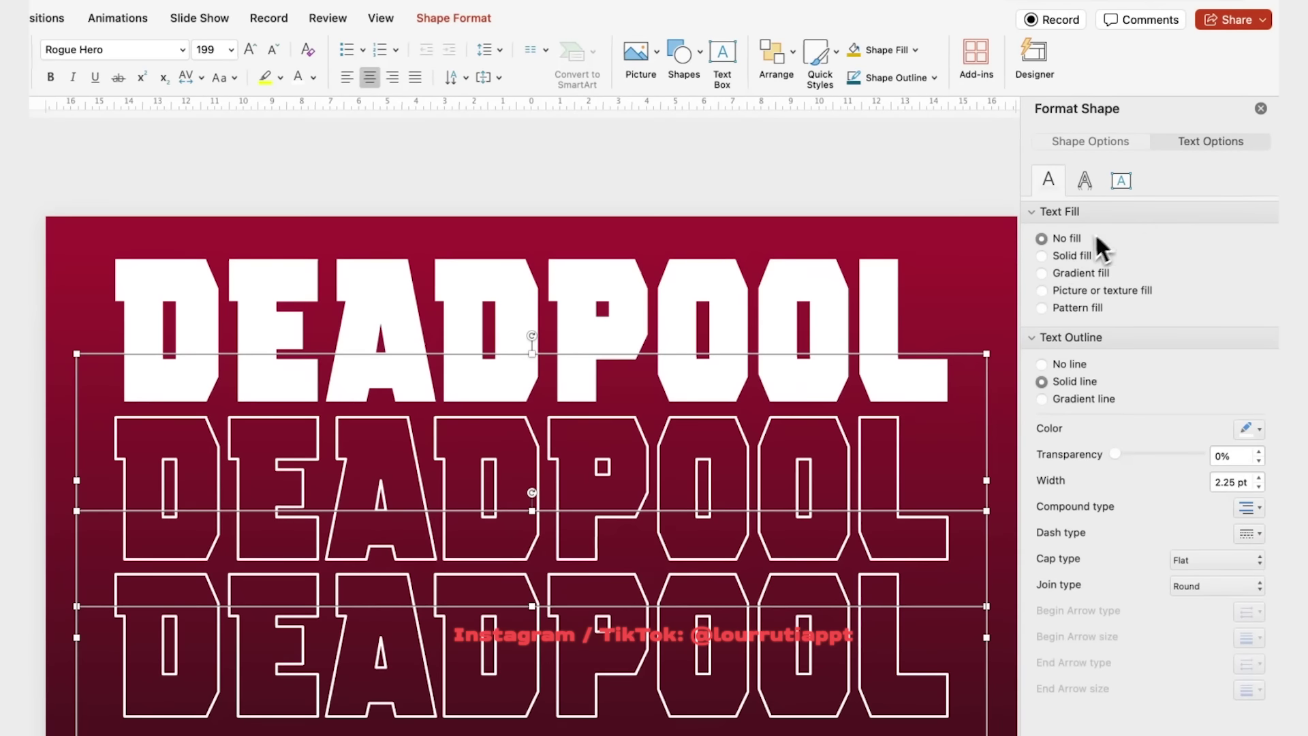
{"action": "left_click", "coordinate": [1042, 256]}
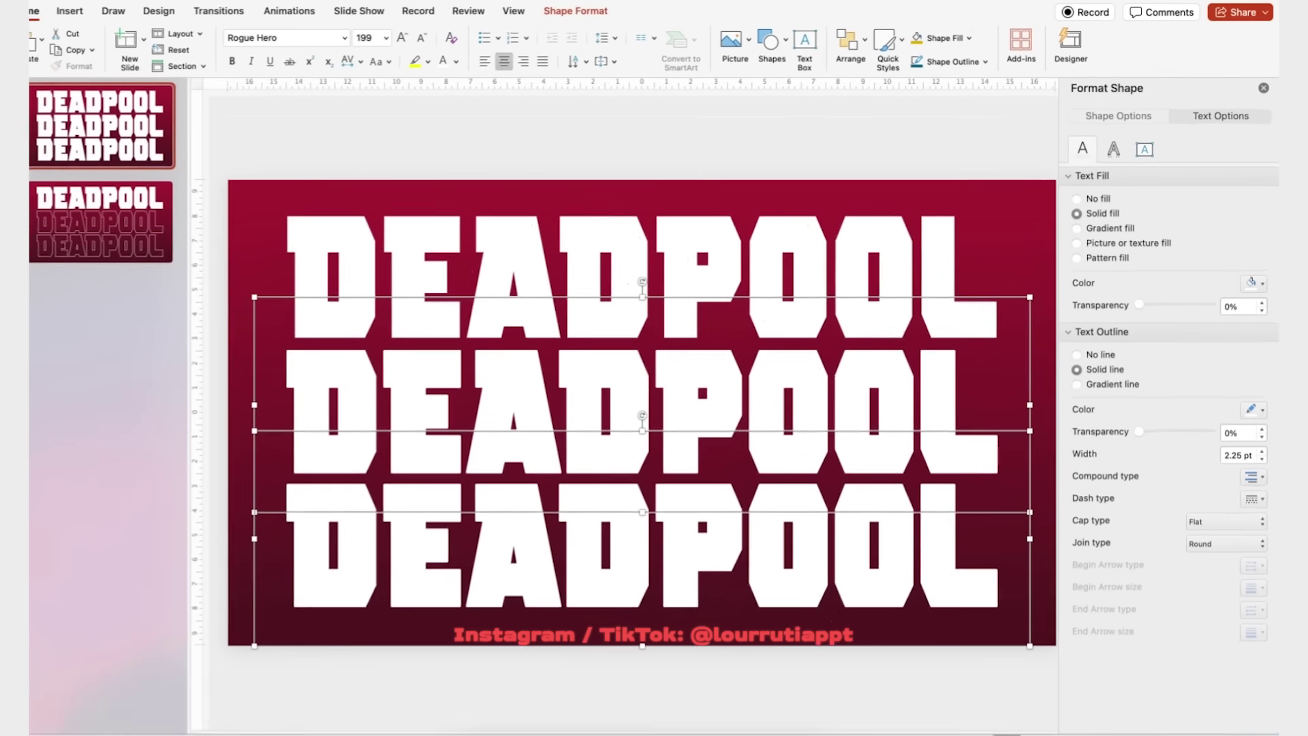
Move the two lower DEADPOOL titles on slide 1 completely off the slide, stacked below its lower edge
{"action": "scroll", "coordinate": [830, 592], "scroll_direction": "down", "scroll_amount": 5}
{"action": "left_click_drag", "start_coordinate": [891, 367], "coordinate": [896, 625]}
{"action": "scroll", "coordinate": [958, 547], "scroll_direction": "down", "scroll_amount": 2}
{"action": "left_click", "coordinate": [939, 615]}
{"action": "left_click", "coordinate": [865, 624]}
{"action": "left_click", "coordinate": [947, 561]}
{"action": "left_click", "coordinate": [811, 563]}
{"action": "left_click", "coordinate": [805, 646], "text": "shift"}
{"action": "left_click_drag", "start_coordinate": [860, 566], "coordinate": [886, 539]}
Set the background of slide 1 to a solid white fill
{"action": "left_click", "coordinate": [958, 317]}
{"action": "left_click", "coordinate": [1082, 169]}
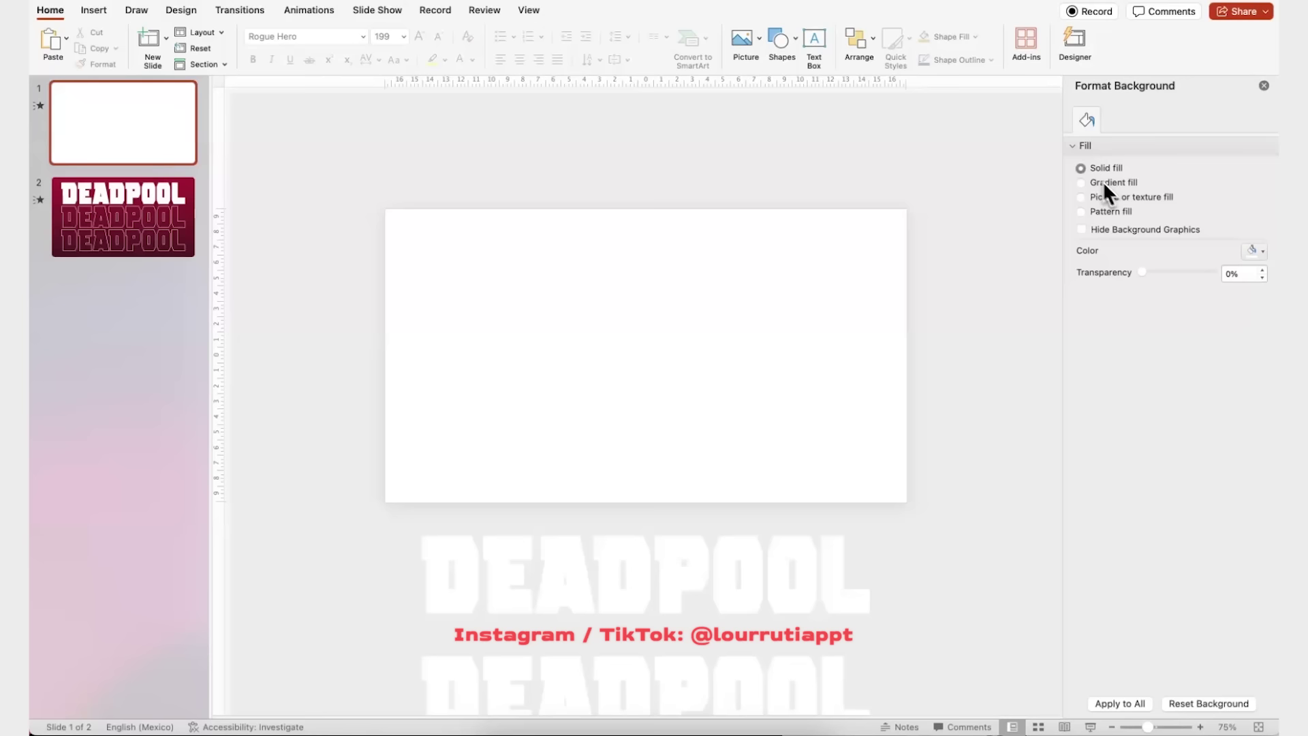
{"action": "left_click", "coordinate": [1251, 252]}
{"action": "left_click", "coordinate": [1149, 316]}
Move the remaining DEADPOOL title to the middle of slide 1 and give its text the dark red gradient fill
{"action": "key", "text": "super+v"}
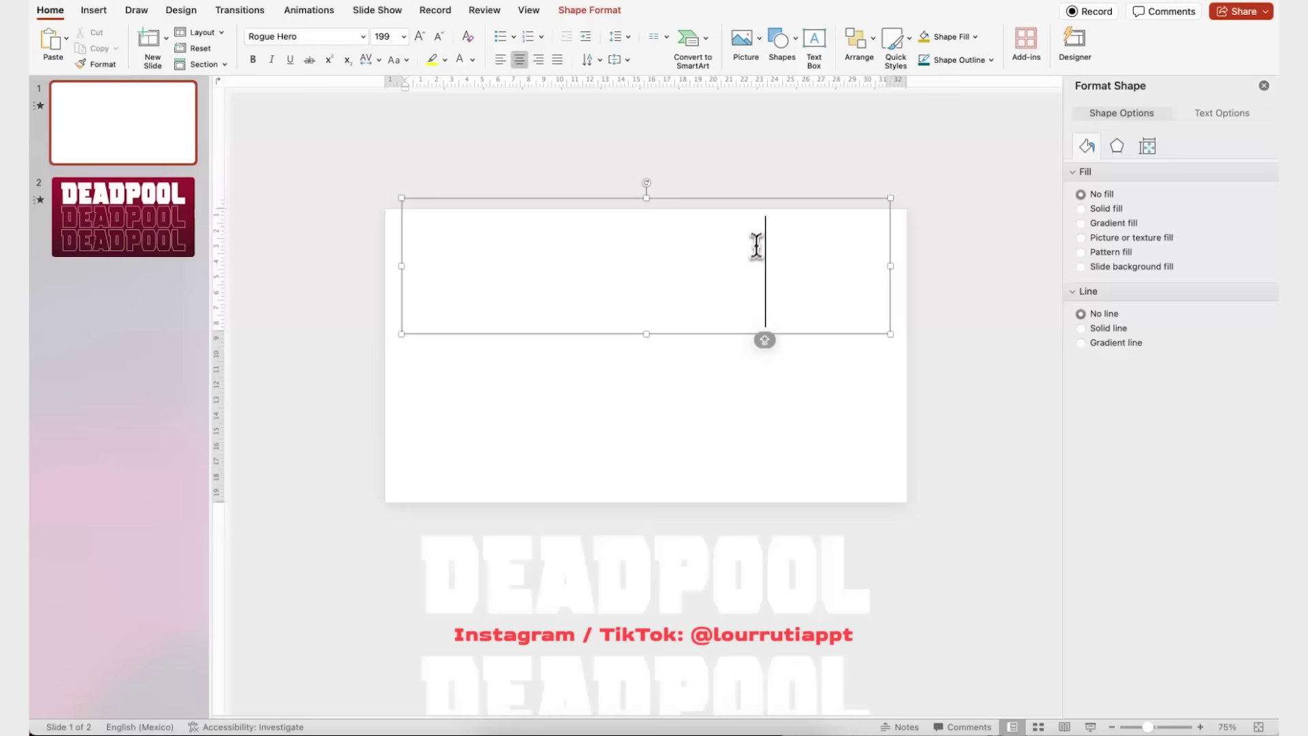
{"action": "left_click_drag", "start_coordinate": [767, 198], "coordinate": [766, 273]}
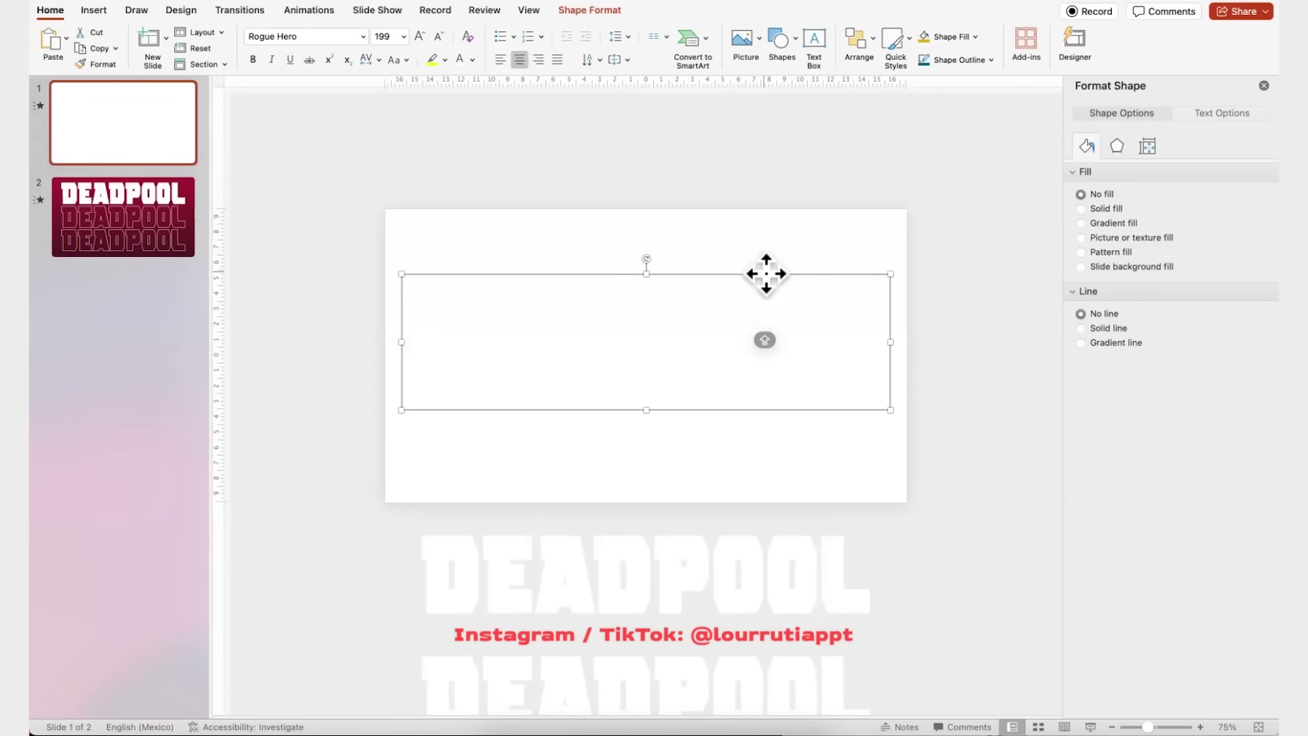
{"action": "left_click", "coordinate": [1208, 116]}
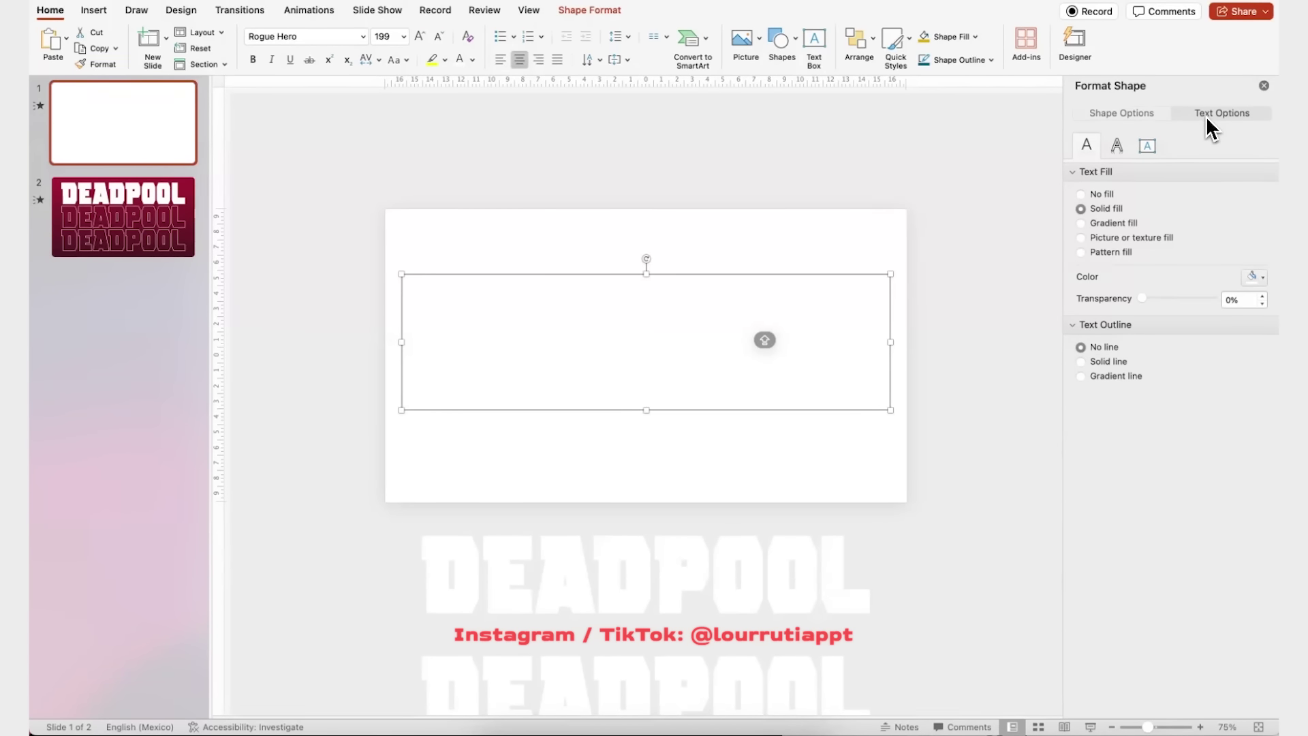
{"action": "left_click", "coordinate": [1082, 223]}
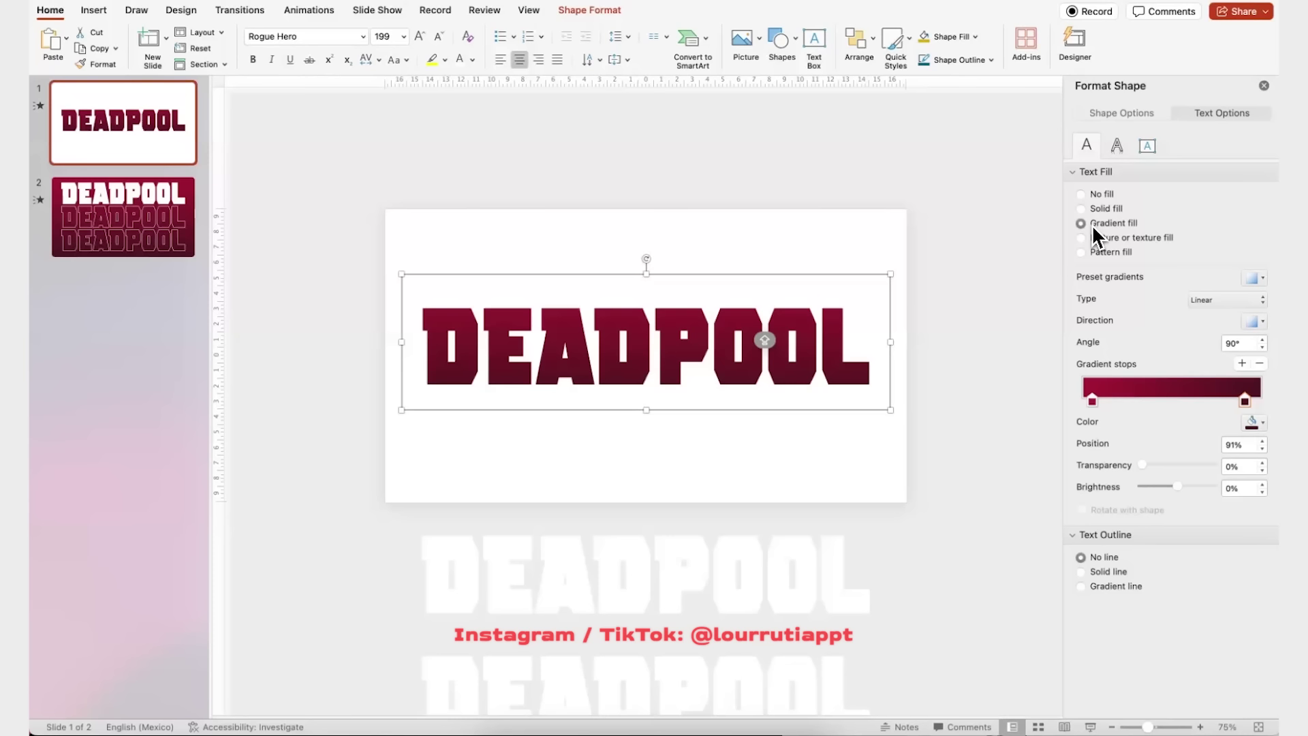
{"action": "mouse_move", "coordinate": [836, 290]}
{"action": "left_mouse_down"}
{"action": "mouse_move", "coordinate": [838, 279]}
{"action": "mouse_move", "coordinate": [837, 293]}
{"action": "left_mouse_up"}
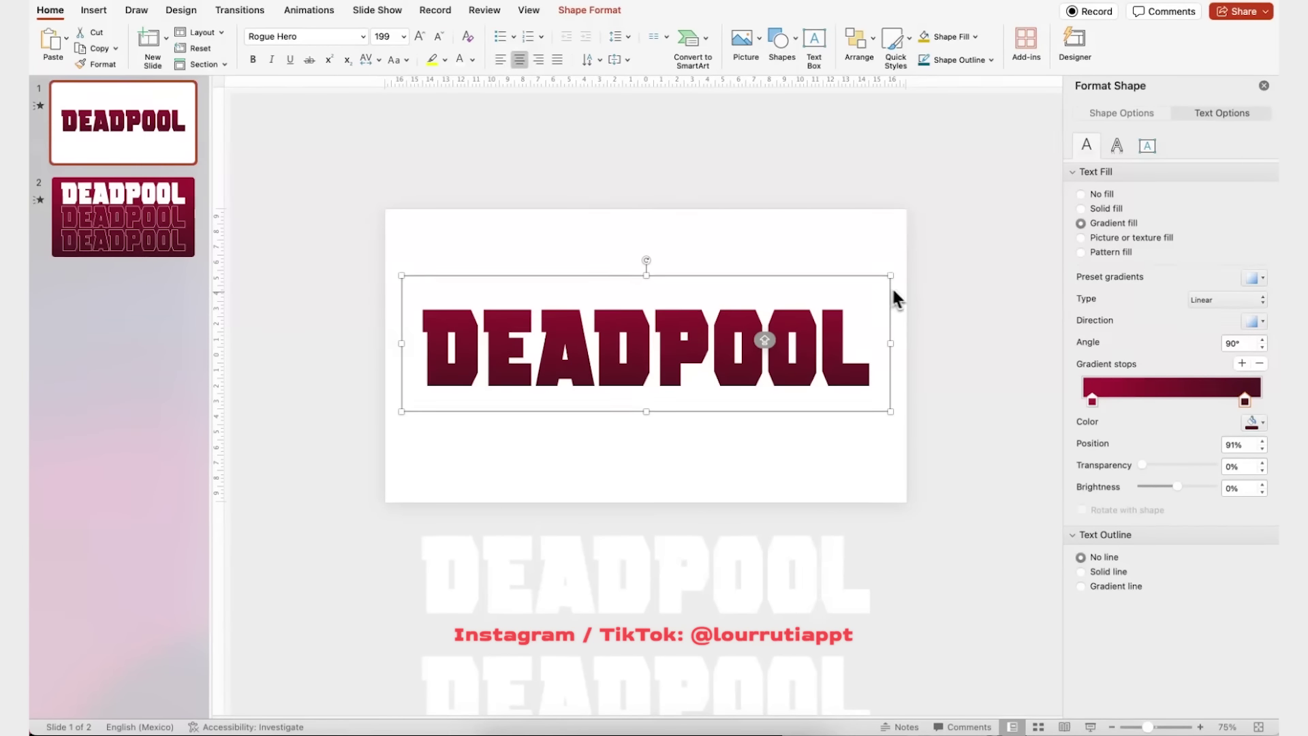
{"action": "left_click", "coordinate": [912, 303]}
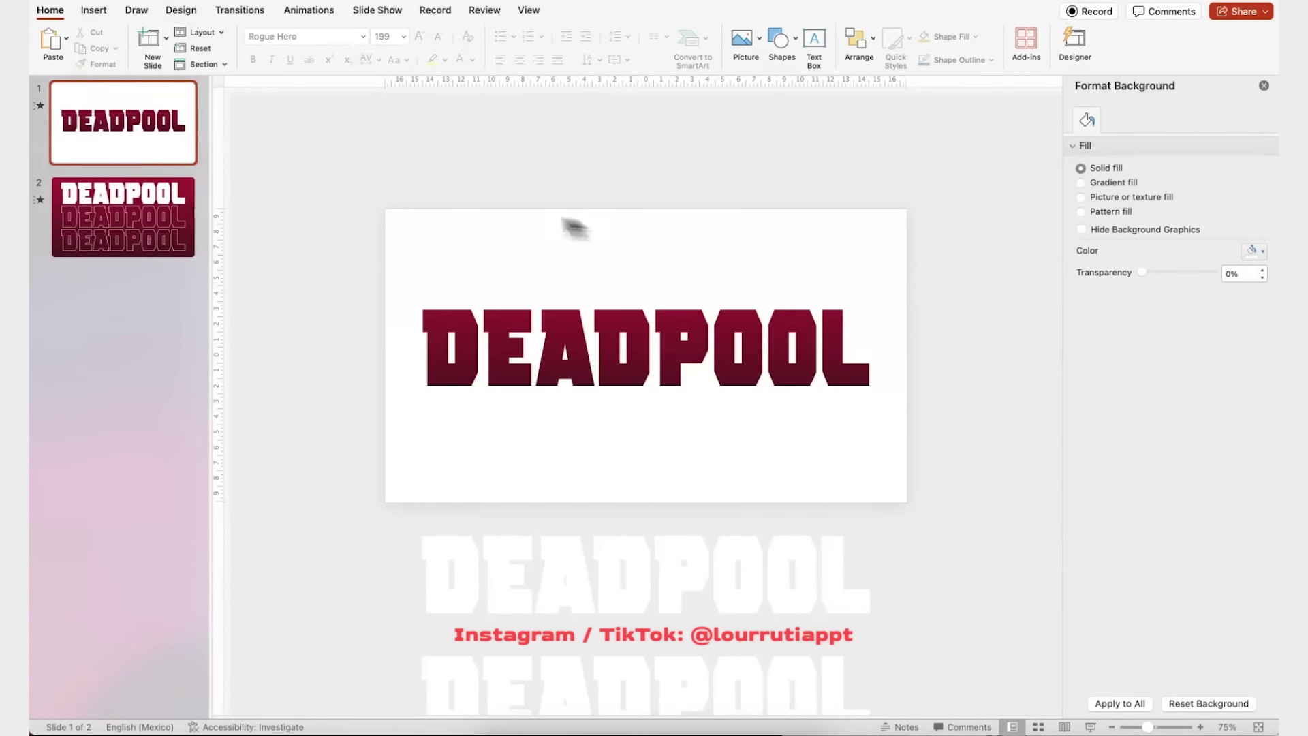
Apply the Morph transition to slide 2
{"action": "left_click", "coordinate": [107, 205]}
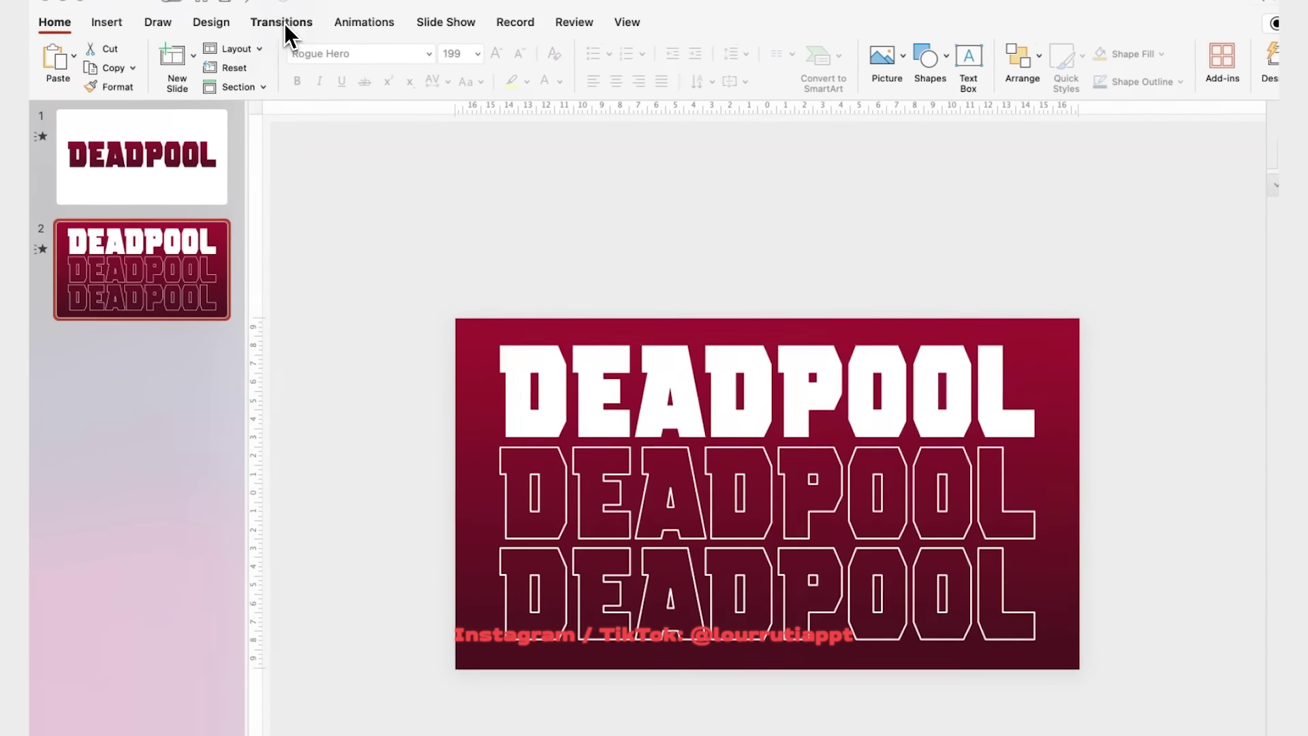
{"action": "left_click", "coordinate": [280, 23]}
{"action": "left_click", "coordinate": [242, 68]}
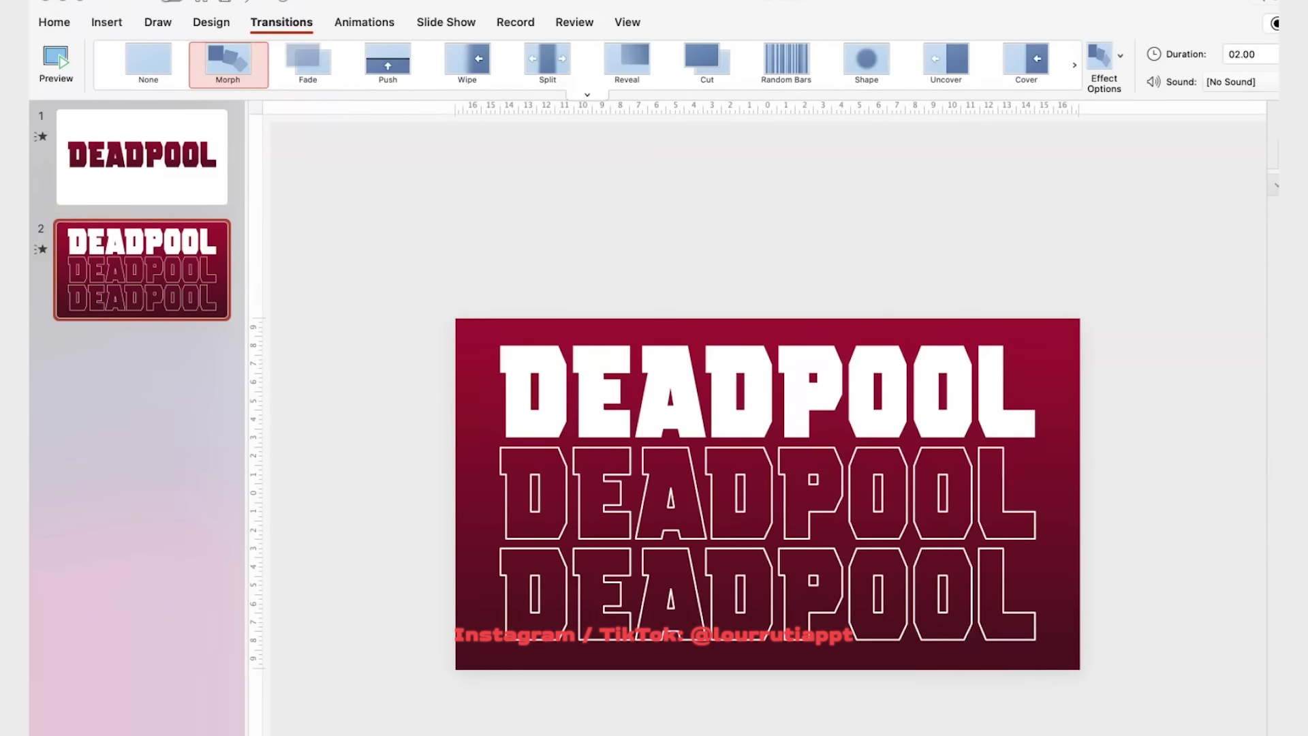
Insert the Deadpool .glb 3D model from the Downloads folder onto slide 1, over the centre of the title
{"action": "left_click", "coordinate": [207, 187]}
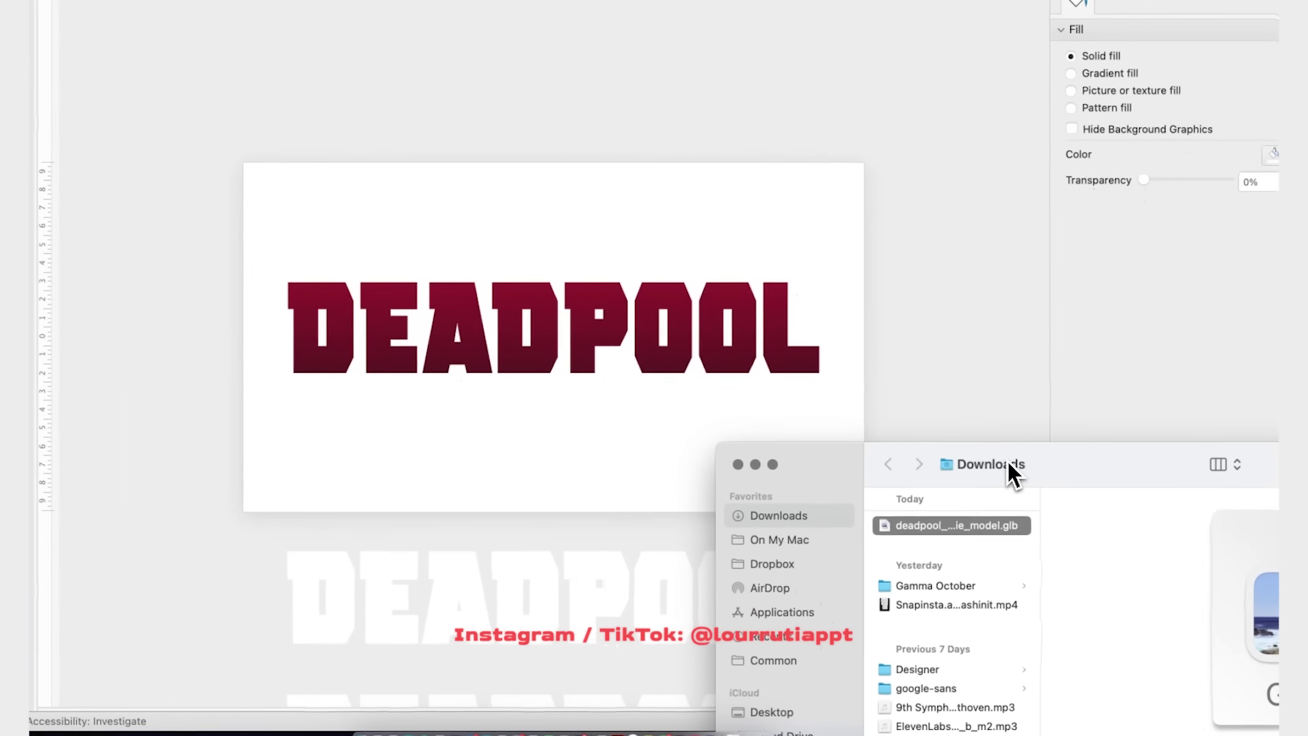
{"action": "left_click_drag", "start_coordinate": [900, 522], "coordinate": [555, 297]}
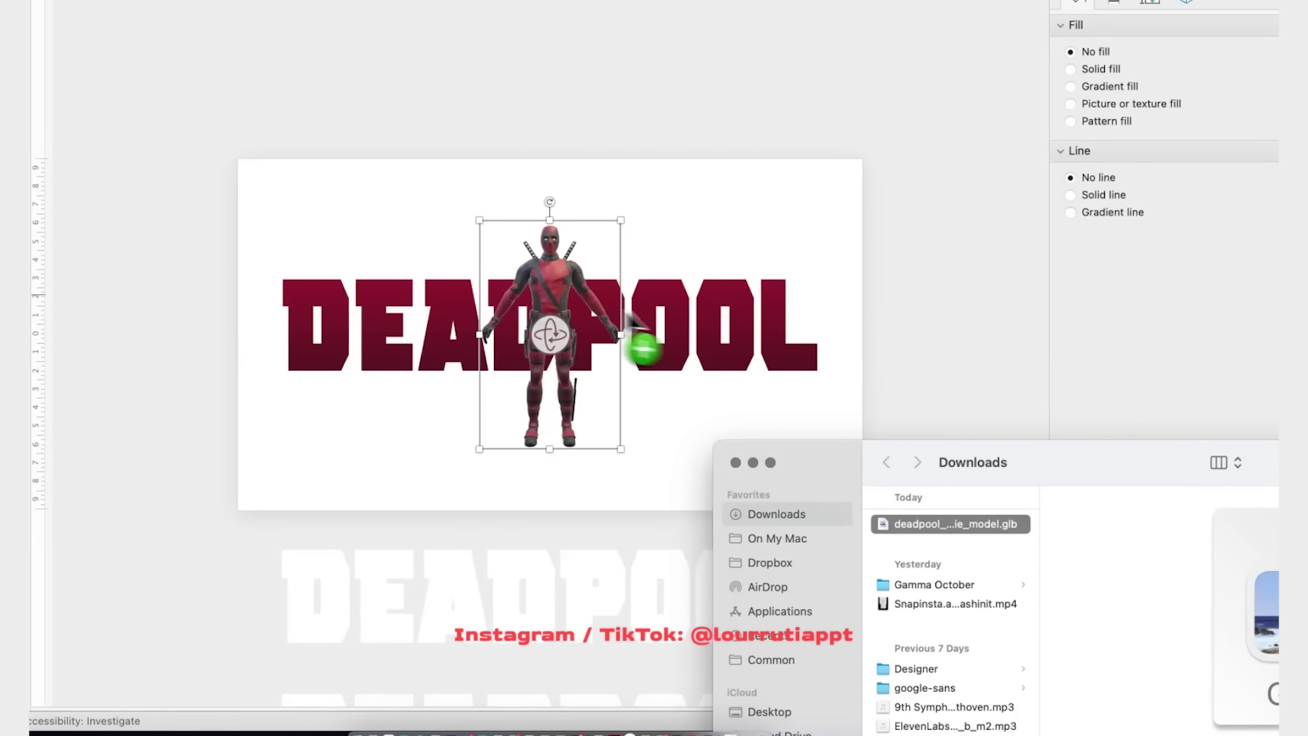
{"action": "left_click", "coordinate": [754, 462]}
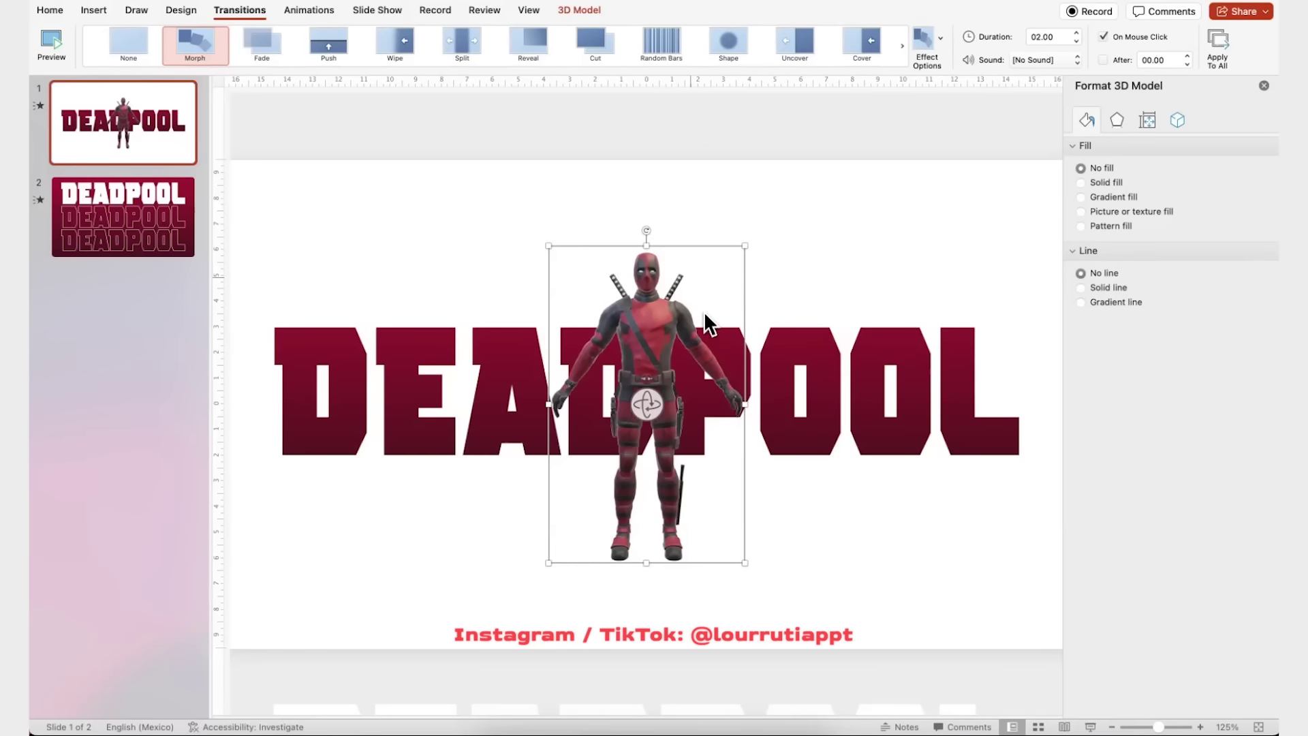
Set the 3D model on slide 1 to the preset view showing its back
{"action": "left_click", "coordinate": [590, 15]}
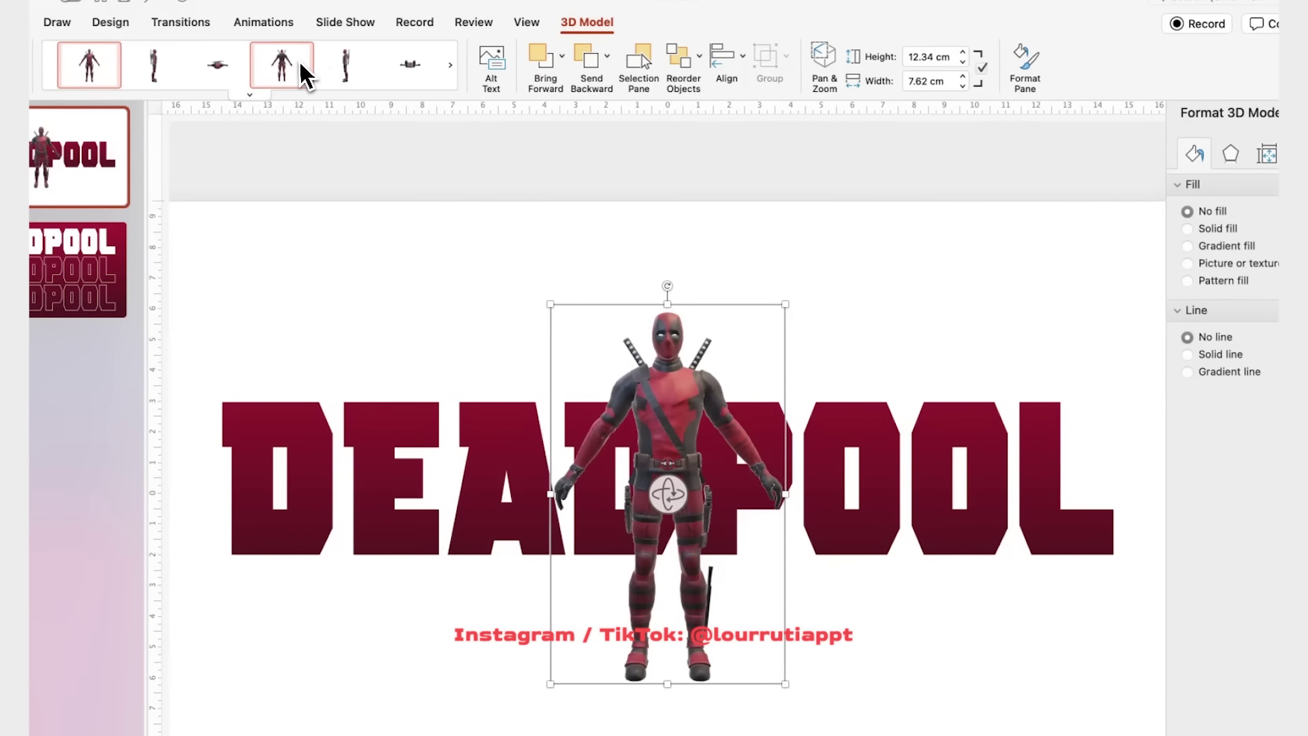
{"action": "left_click", "coordinate": [299, 66]}
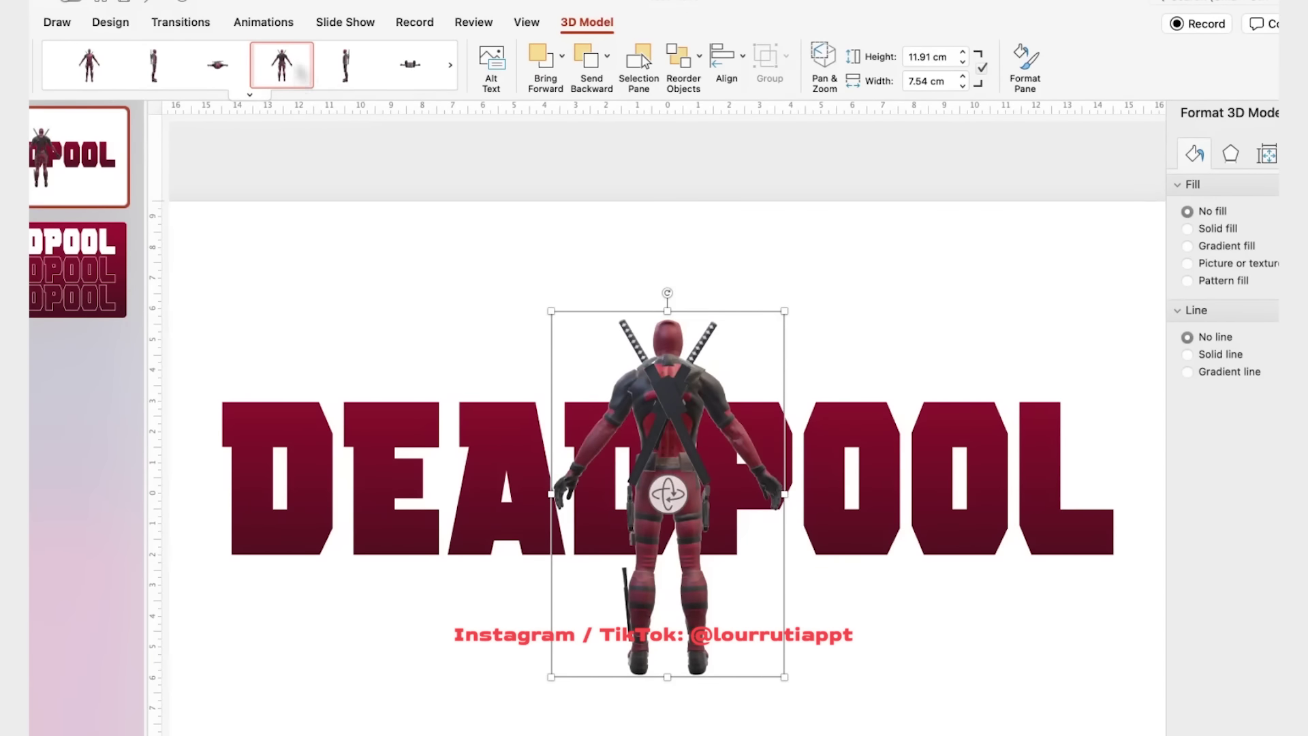
{"action": "left_click", "coordinate": [932, 196]}
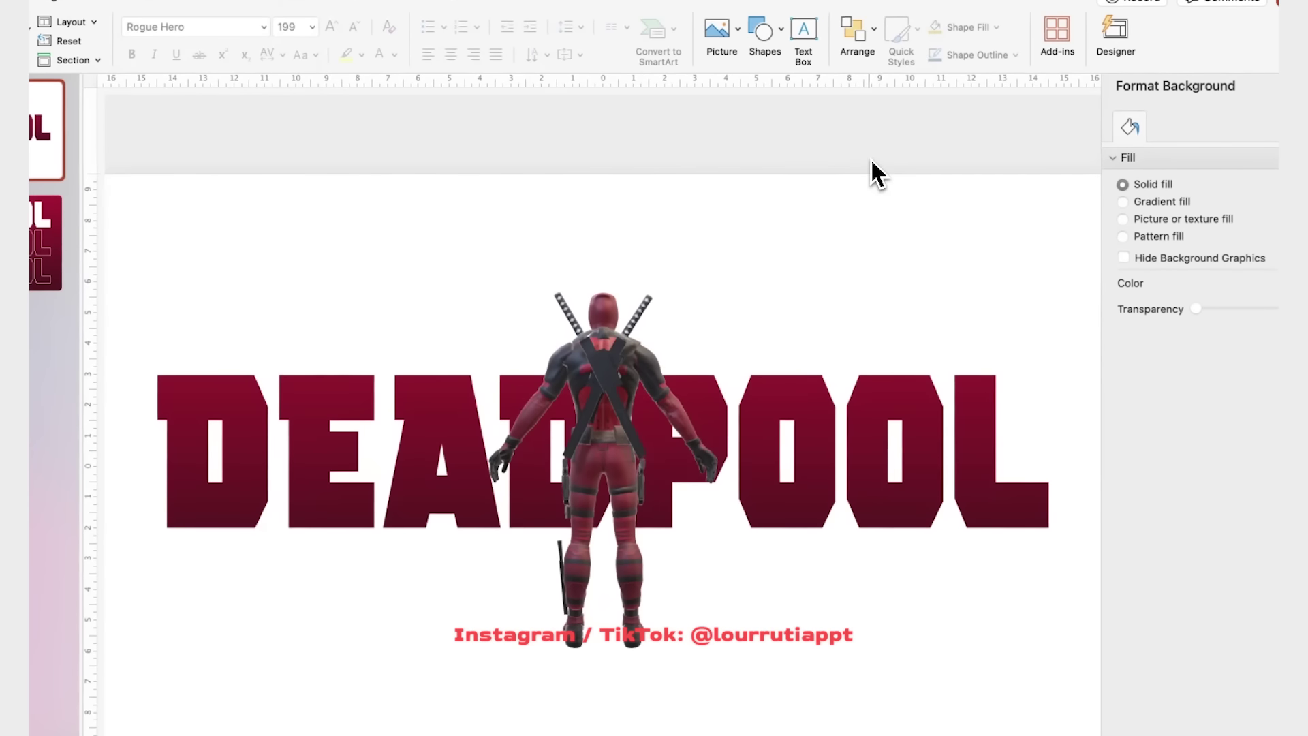
Copy the back-facing Deadpool 3D model from slide 1 onto slide 2
{"action": "left_click", "coordinate": [622, 310]}
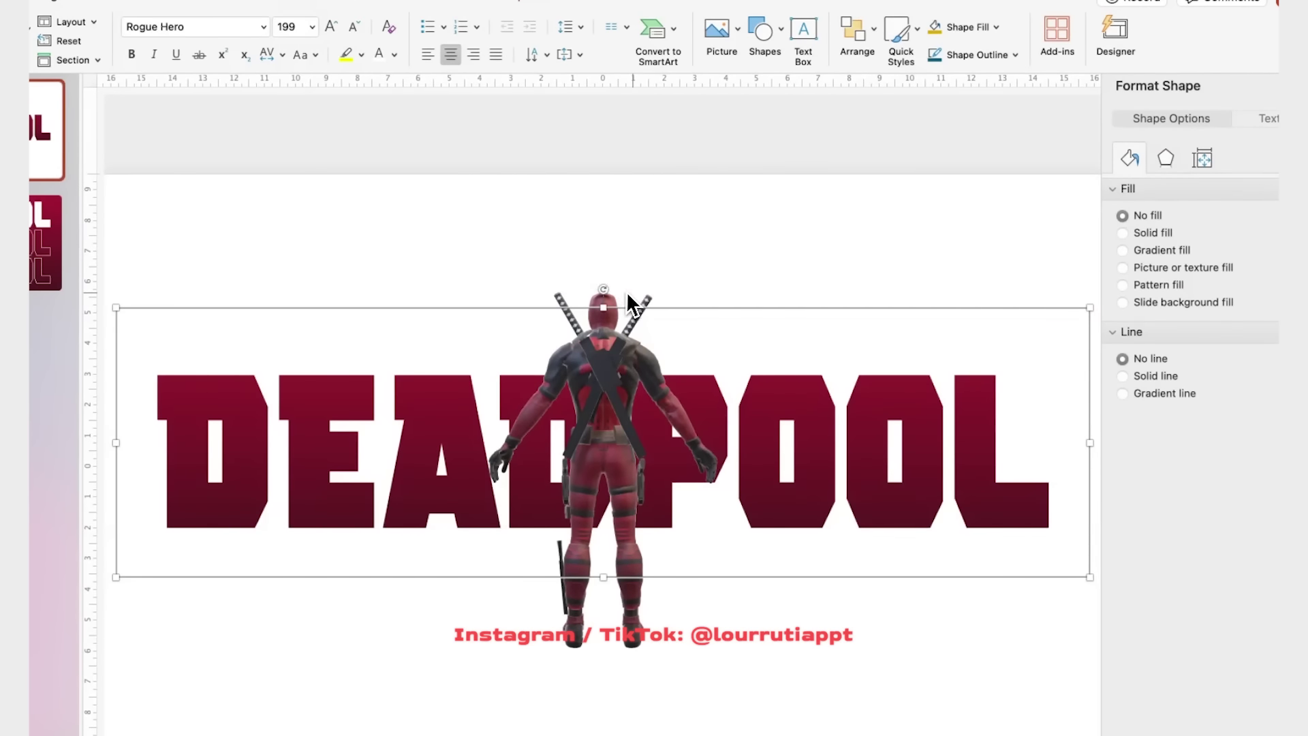
{"action": "left_click", "coordinate": [627, 292]}
{"action": "left_click", "coordinate": [681, 266]}
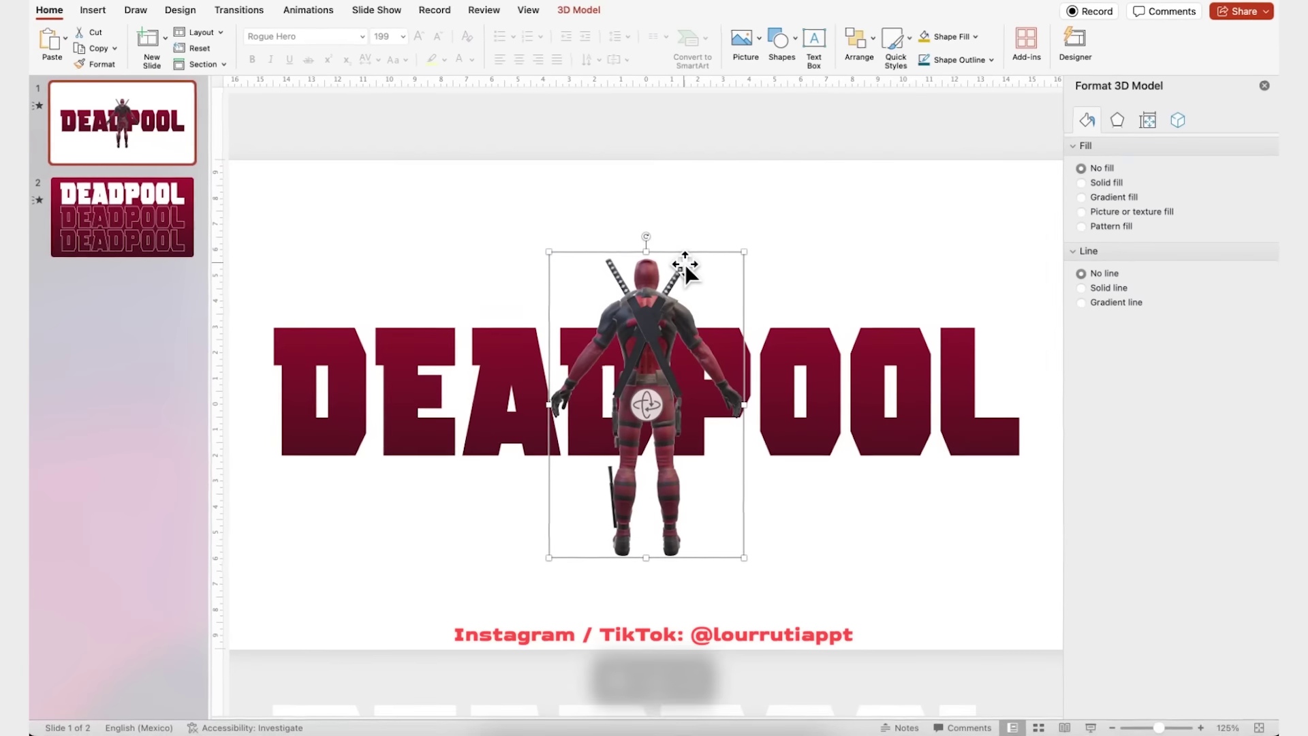
{"action": "key", "text": "super+shift+c"}
{"action": "left_click", "coordinate": [135, 228]}
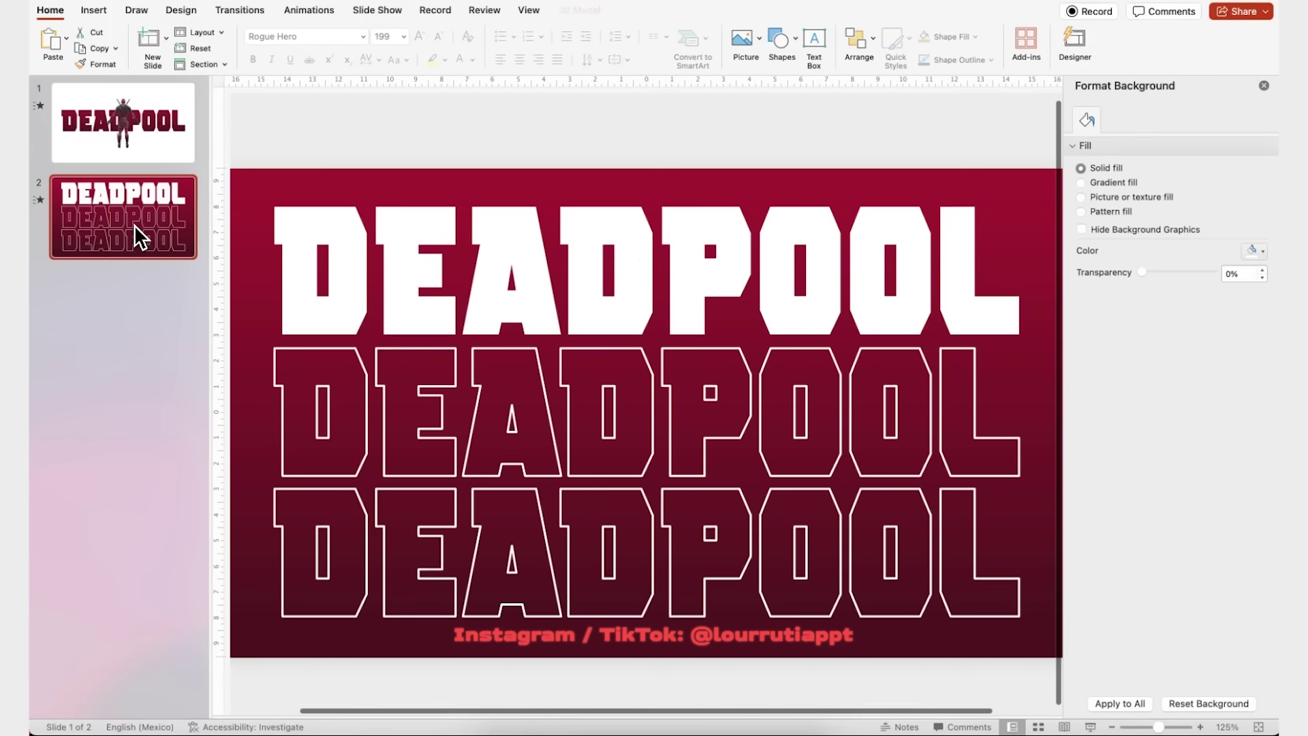
{"action": "key", "text": "super+shift+v"}
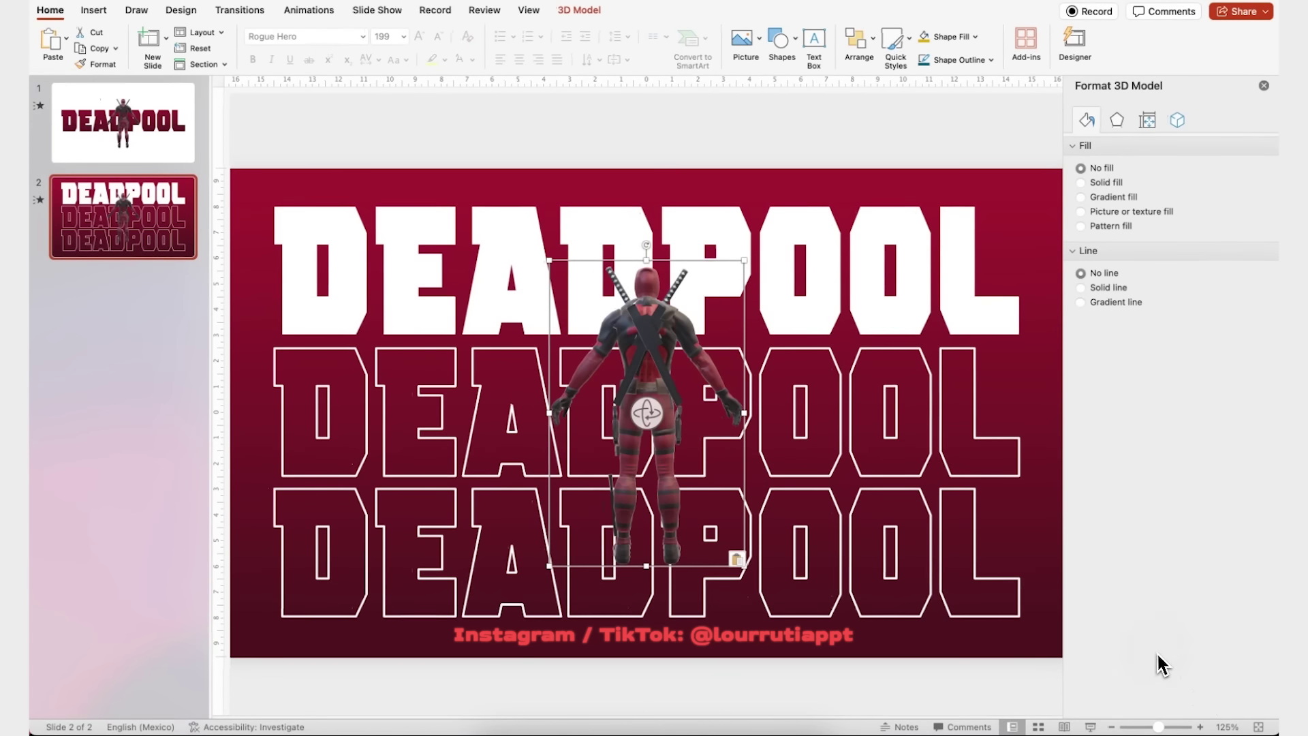
Enlarge the 3D model on slide 2, rotate it to face front, and position its upper body over the titles
{"action": "left_click_drag", "start_coordinate": [1156, 729], "coordinate": [1139, 728]}
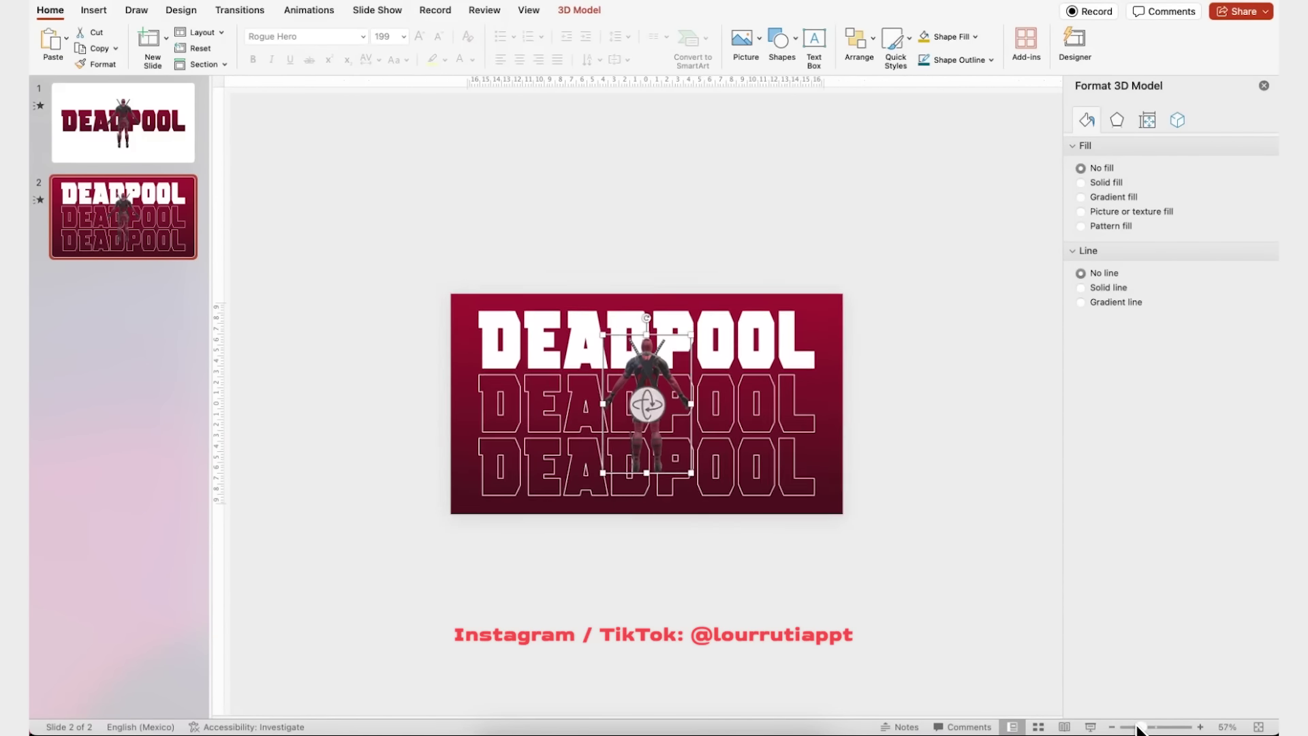
{"action": "left_click_drag", "start_coordinate": [698, 332], "coordinate": [820, 235]}
{"action": "left_click_drag", "start_coordinate": [682, 249], "coordinate": [665, 402]}
{"action": "scroll", "coordinate": [661, 402], "scroll_direction": "down", "scroll_amount": 1}
{"action": "left_click_drag", "start_coordinate": [652, 559], "coordinate": [382, 592]}
{"action": "left_click_drag", "start_coordinate": [661, 443], "coordinate": [668, 433]}
{"action": "left_click", "coordinate": [933, 380]}
{"action": "left_click_drag", "start_coordinate": [1142, 727], "coordinate": [1153, 728]}
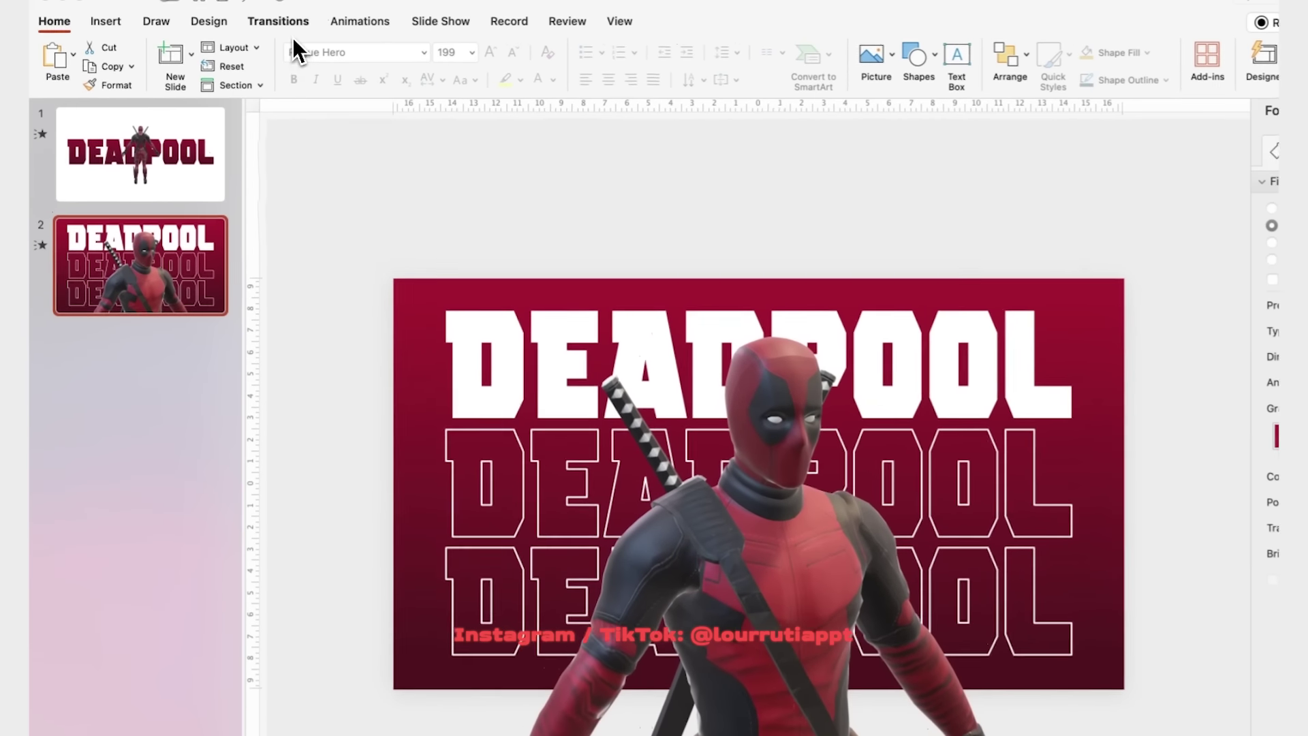
Select Morph as the transition for the slide with the enlarged 3D model
{"action": "left_click", "coordinate": [240, 9]}
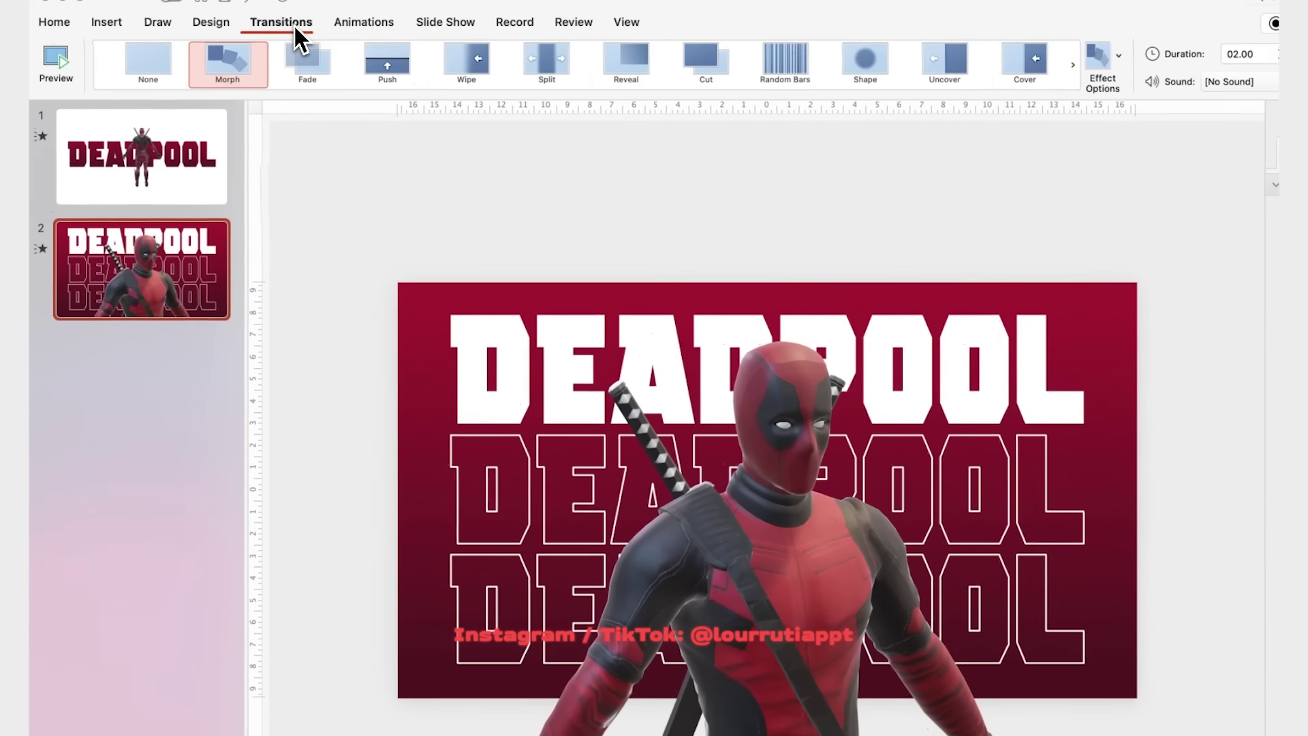
{"action": "left_click", "coordinate": [228, 64]}
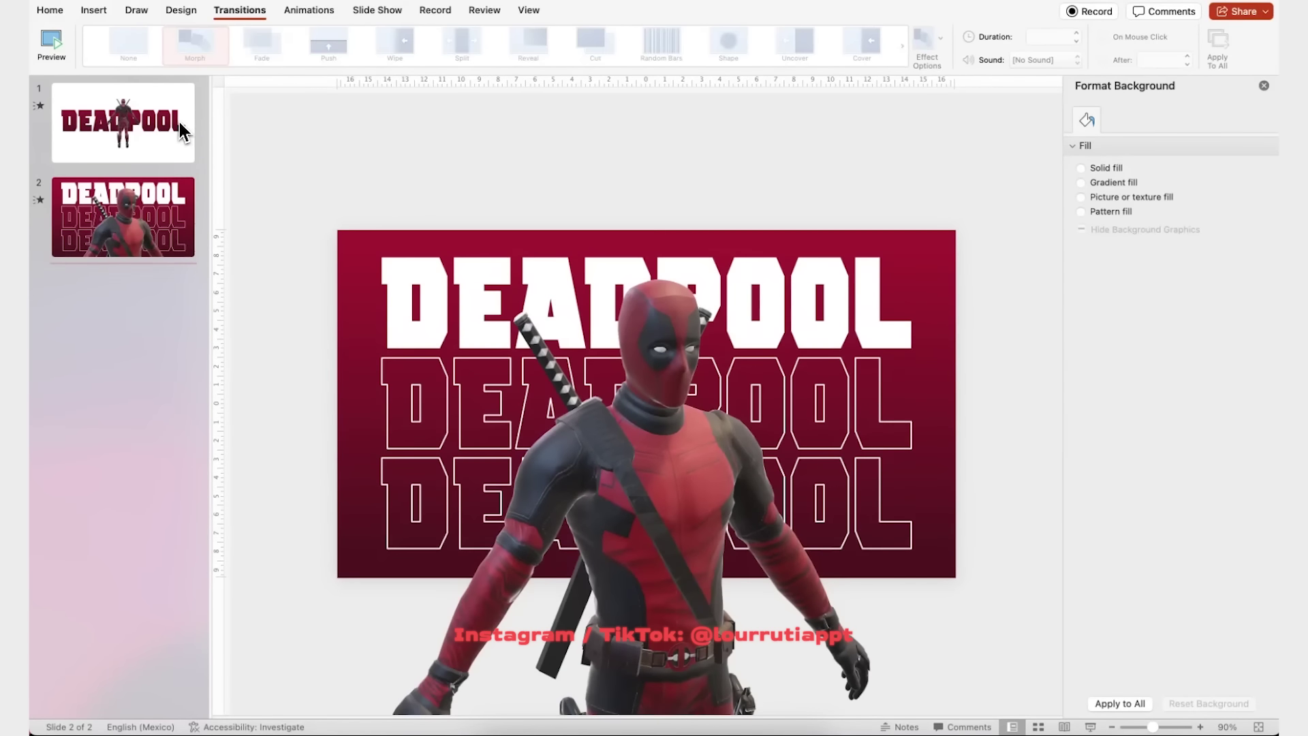
Duplicate slide 1 and move the copy to the end of the presentation as slide 3
{"action": "left_click", "coordinate": [178, 121]}
{"action": "key", "text": "super+shift+d"}
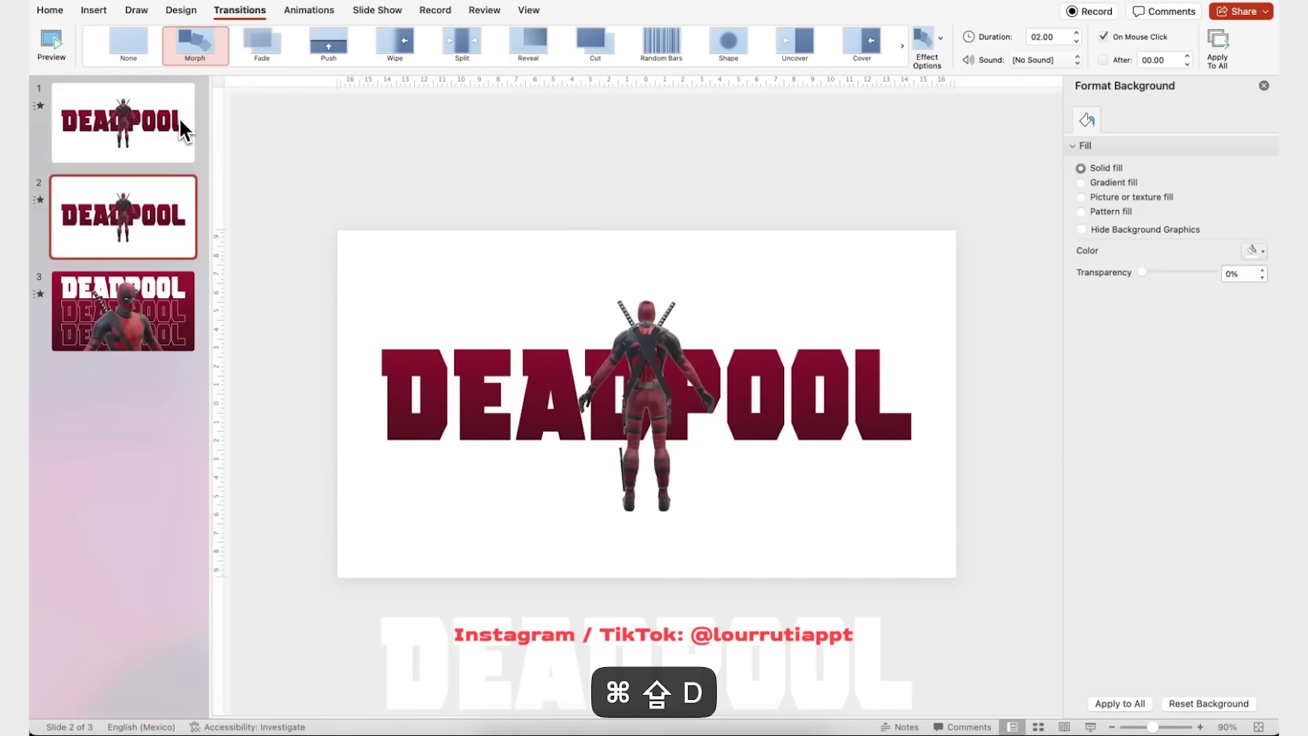
{"action": "left_click_drag", "start_coordinate": [161, 194], "coordinate": [156, 340]}
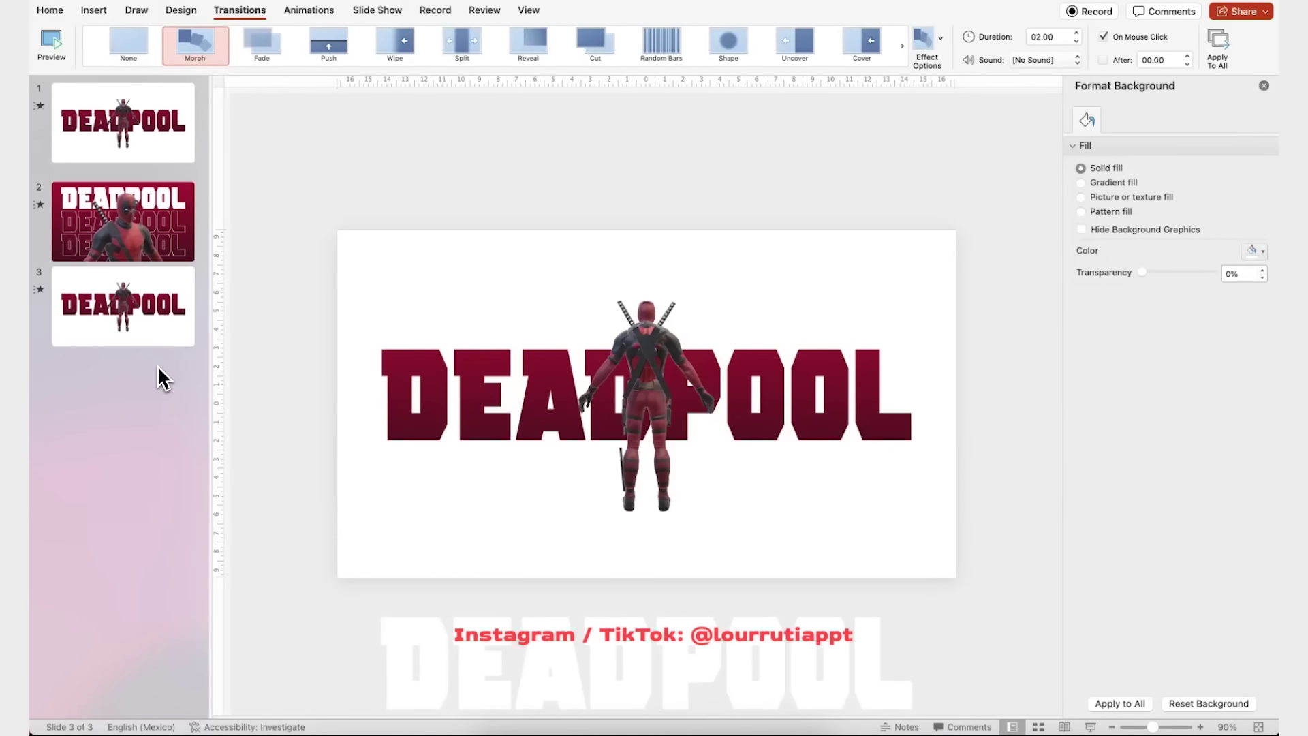
Enlarge the 3D model on slide 3, turn it to a three-quarter front view, and place it over the slide's right half
{"action": "left_click", "coordinate": [674, 334]}
{"action": "left_click_drag", "start_coordinate": [657, 380], "coordinate": [298, 396]}
{"action": "left_click_drag", "start_coordinate": [697, 287], "coordinate": [775, 213]}
{"action": "left_click_drag", "start_coordinate": [689, 194], "coordinate": [828, 384]}
{"action": "left_click_drag", "start_coordinate": [824, 509], "coordinate": [819, 540]}
{"action": "left_click", "coordinate": [842, 404]}
{"action": "left_click_drag", "start_coordinate": [929, 311], "coordinate": [941, 282]}
{"action": "left_click_drag", "start_coordinate": [824, 306], "coordinate": [796, 321]}
{"action": "mouse_move", "coordinate": [791, 497]}
{"action": "left_mouse_down"}
{"action": "mouse_move", "coordinate": [765, 496]}
{"action": "mouse_move", "coordinate": [788, 494]}
{"action": "left_mouse_up"}
Reduce the DEADPOOL title's font size on slide 3 to below 96 and move it to the slide's upper-left area
{"action": "left_click", "coordinate": [633, 356]}
{"action": "left_click", "coordinate": [617, 308]}
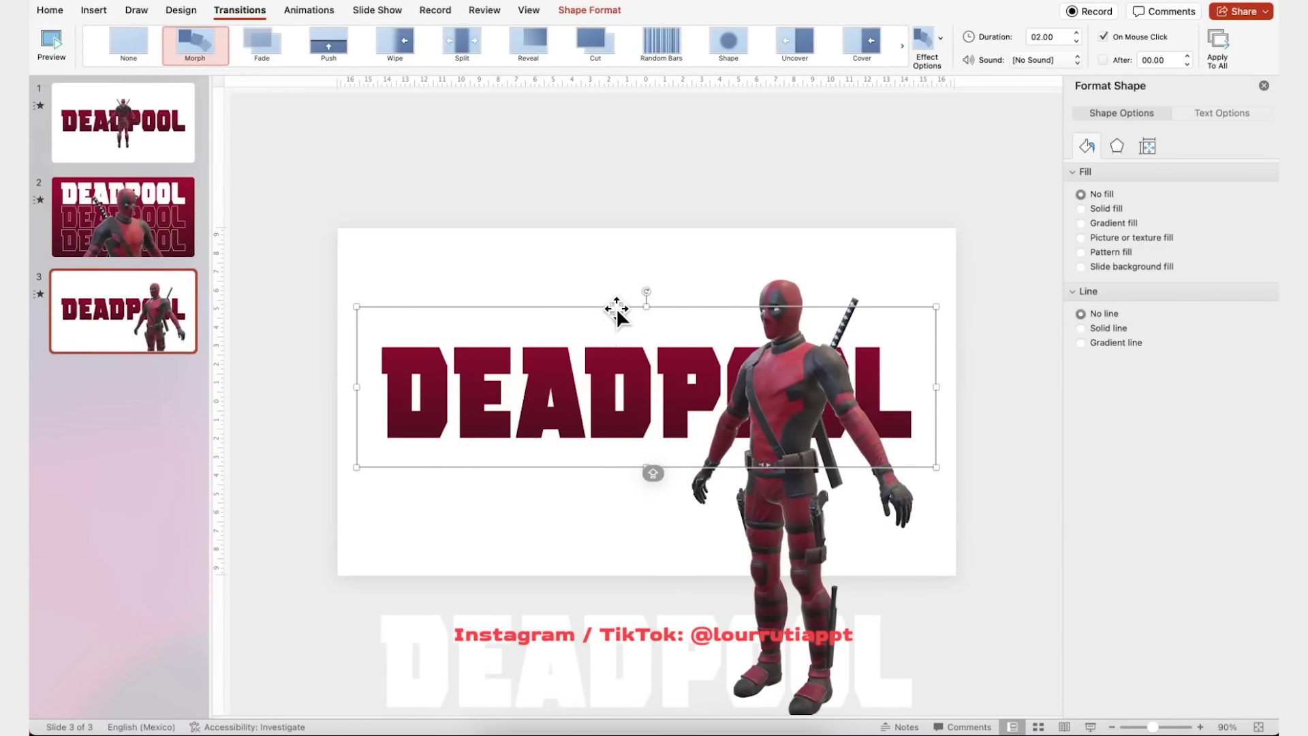
{"action": "left_click", "coordinate": [51, 10]}
{"action": "left_click", "coordinate": [438, 38]}
{"action": "left_click", "coordinate": [440, 37]}
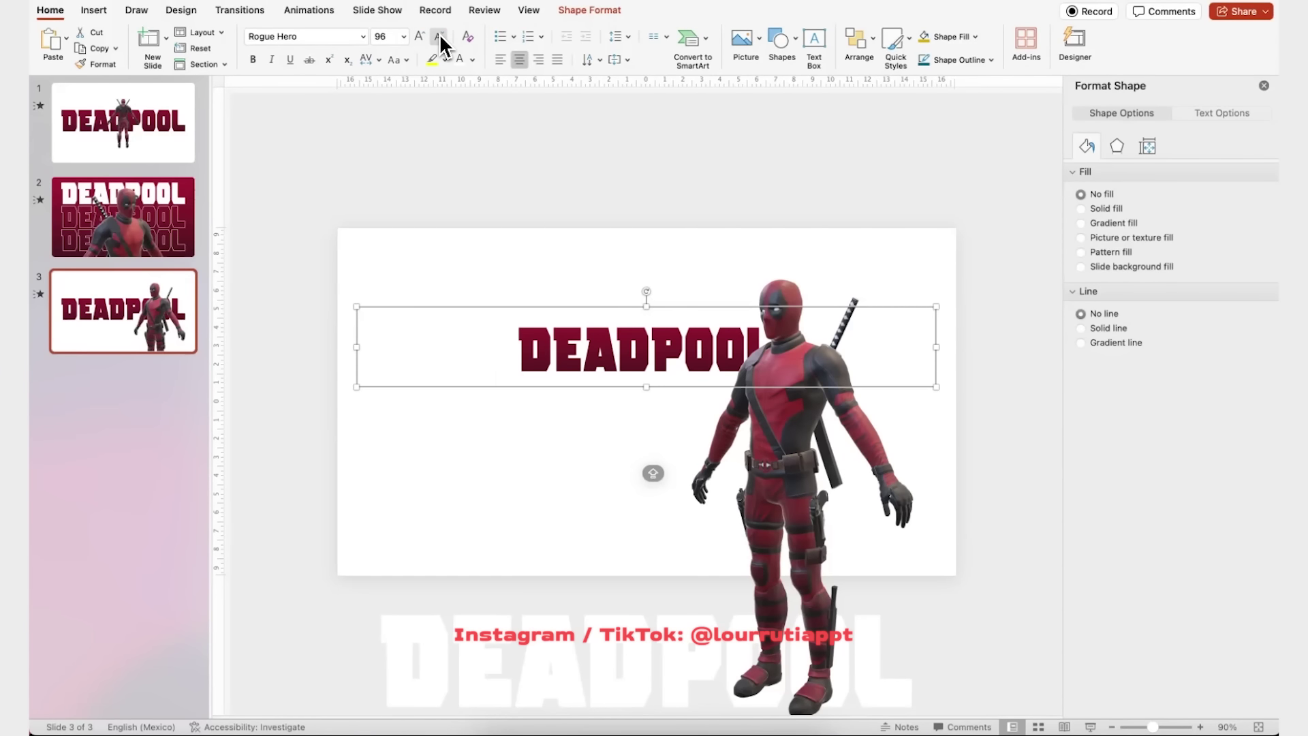
{"action": "left_click", "coordinate": [441, 38]}
{"action": "left_click_drag", "start_coordinate": [936, 342], "coordinate": [563, 250]}
Paste the prepared description, first appearance and creators texts with the dark red gradient parallelogram onto slide 3, and select the parallelogram
{"action": "key", "text": "super+shift+v"}
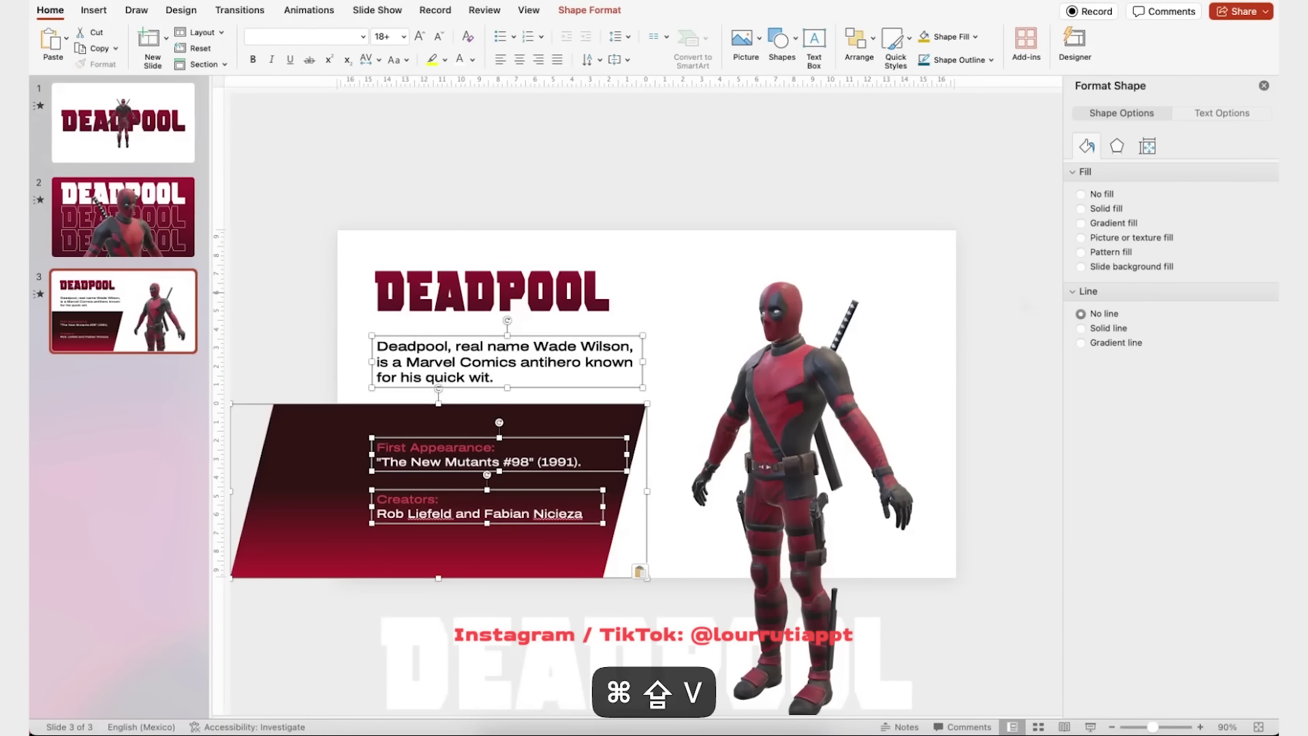
{"action": "left_click", "coordinate": [1009, 312]}
{"action": "left_click", "coordinate": [333, 429]}
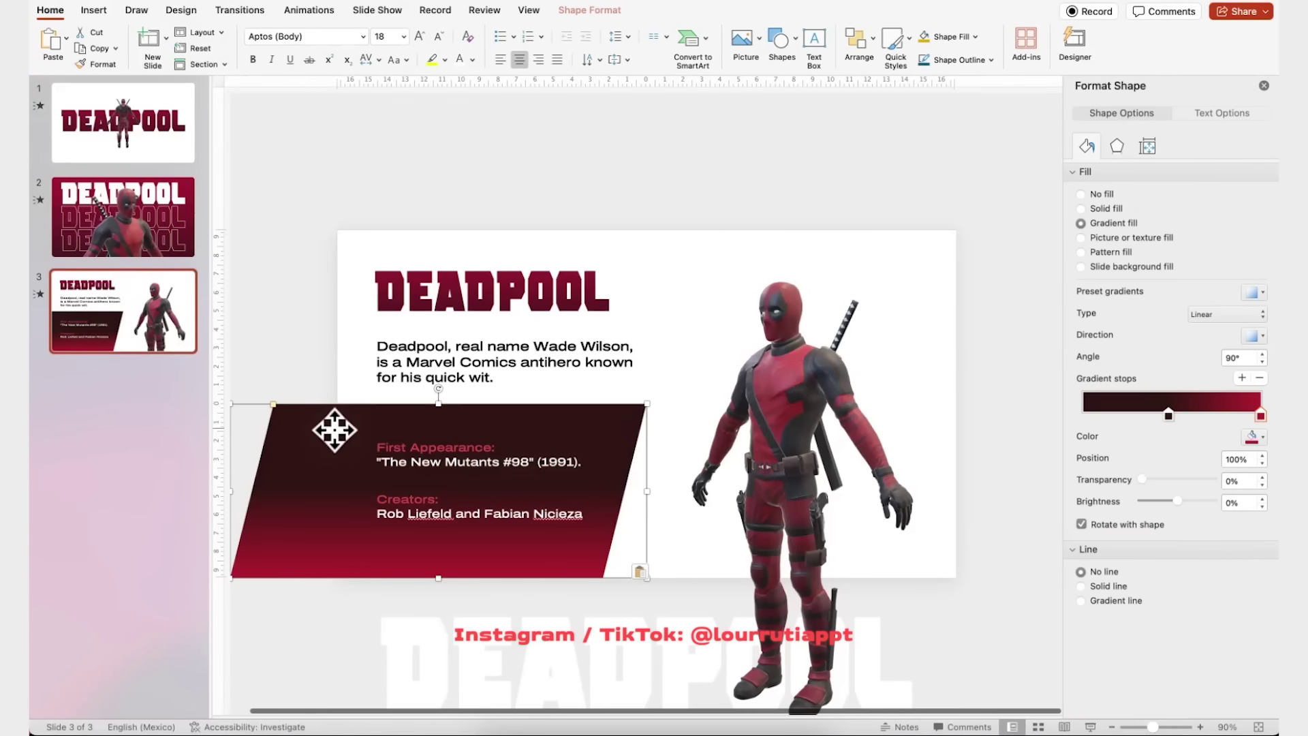
{"action": "scroll", "coordinate": [333, 429], "scroll_direction": "down", "scroll_amount": 1}
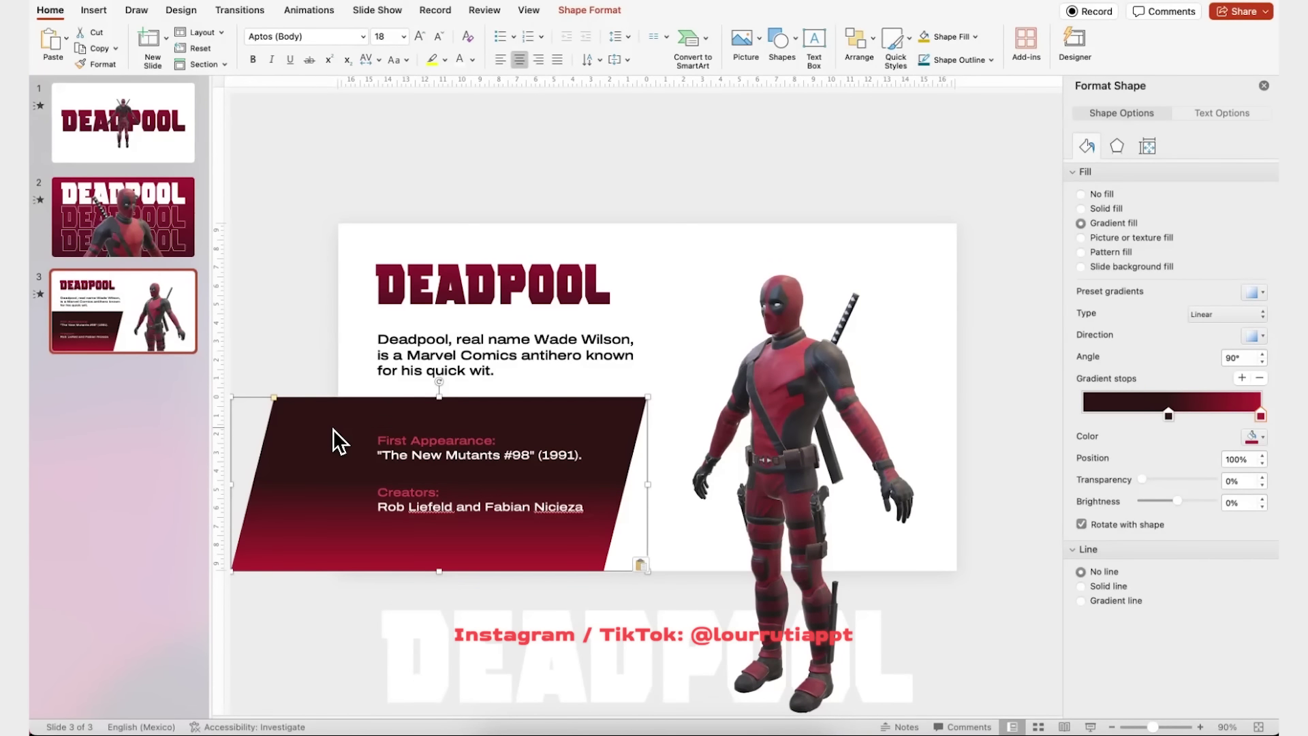
Draw a large circle over the lower-right part of slide 3, extending beyond the slide's edges
{"action": "left_click", "coordinate": [993, 354]}
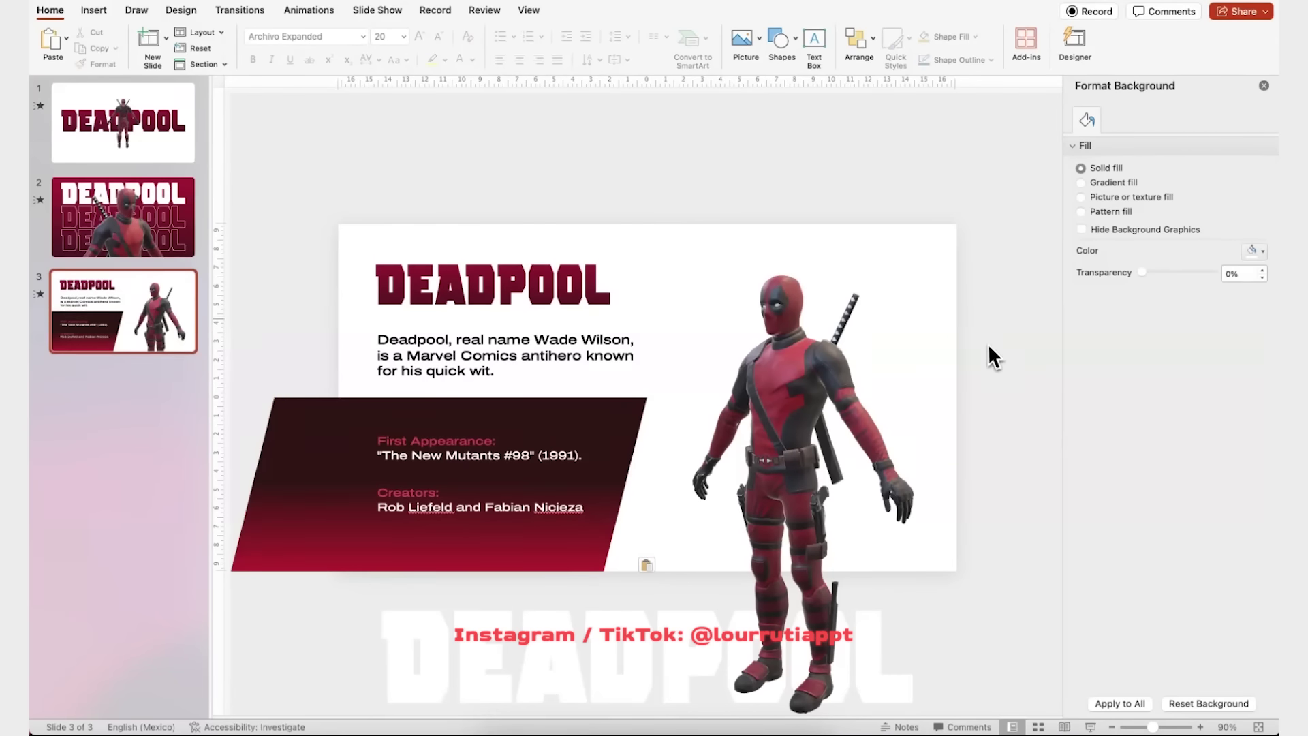
{"action": "left_click", "coordinate": [779, 41]}
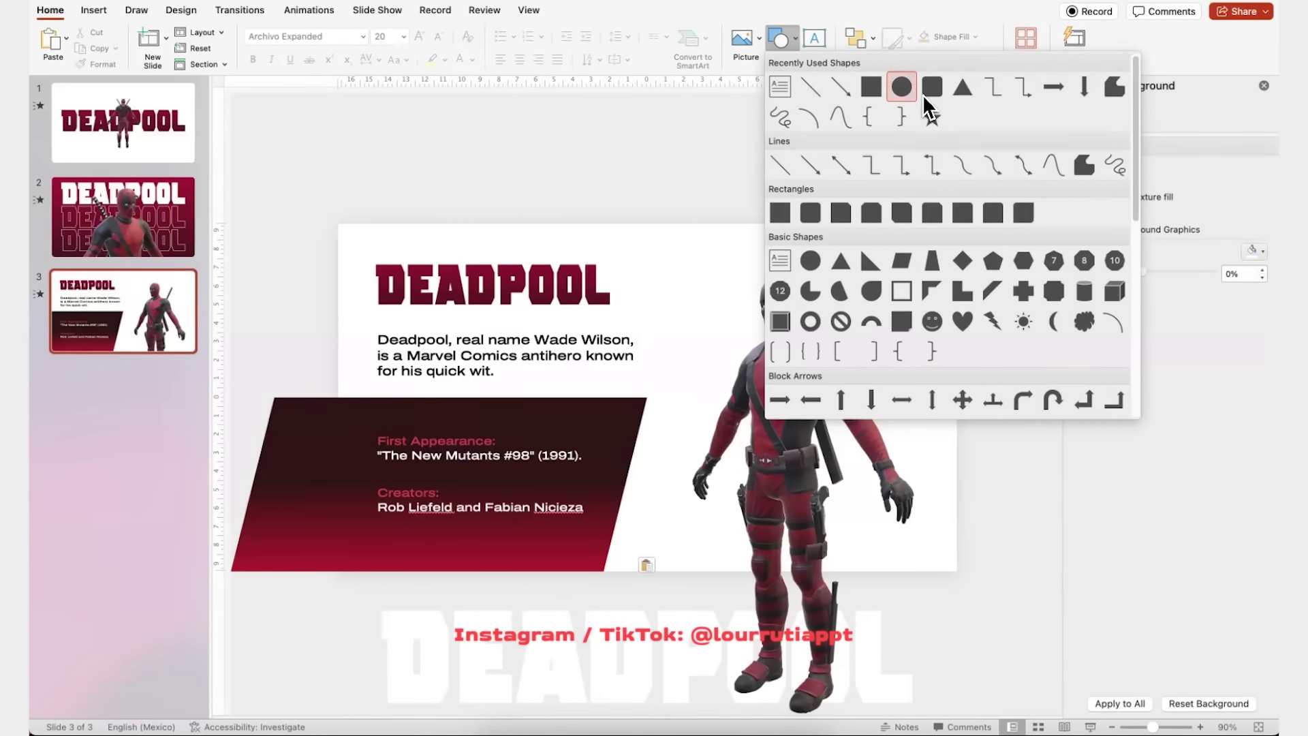
{"action": "left_click", "coordinate": [902, 87]}
{"action": "mouse_move", "coordinate": [629, 373]}
{"action": "left_mouse_down"}
{"action": "mouse_move", "coordinate": [892, 590]}
{"action": "mouse_move", "coordinate": [1003, 644]}
{"action": "mouse_move", "coordinate": [973, 619]}
{"action": "mouse_move", "coordinate": [917, 627]}
{"action": "left_mouse_up"}
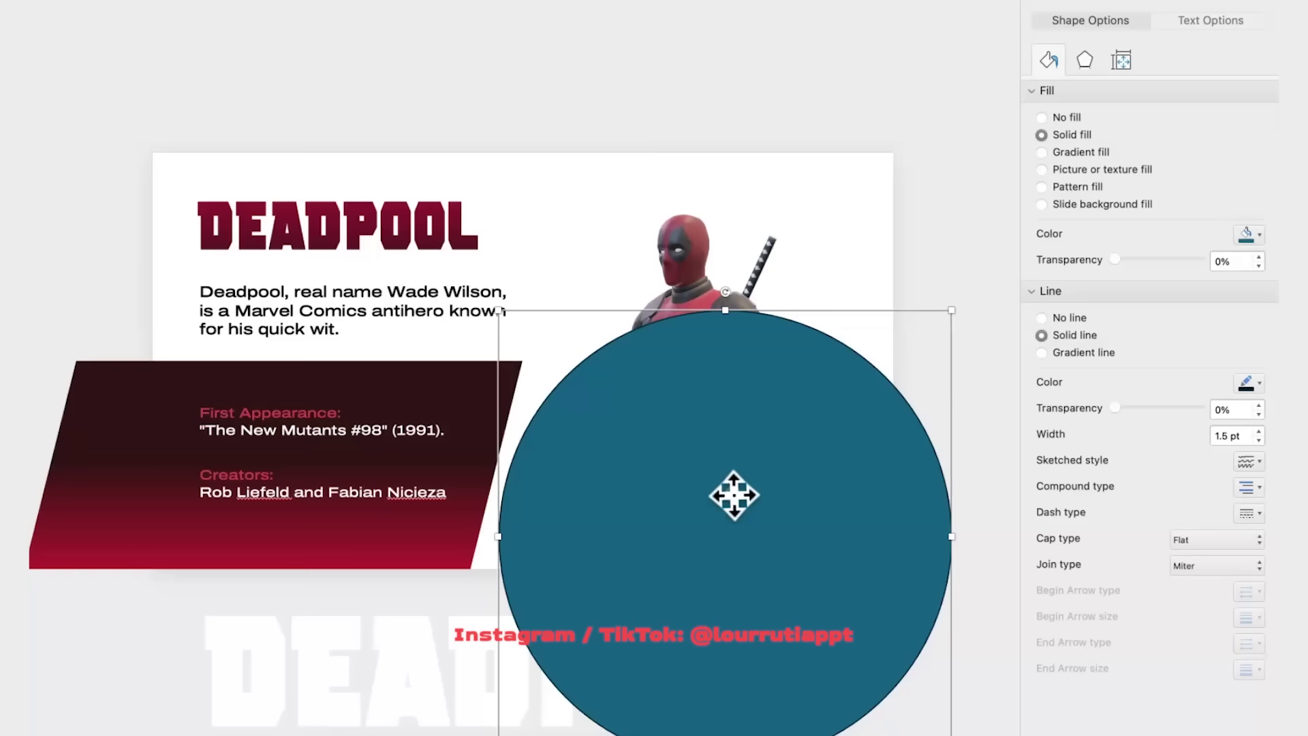
{"action": "left_click_drag", "start_coordinate": [733, 493], "coordinate": [760, 491]}
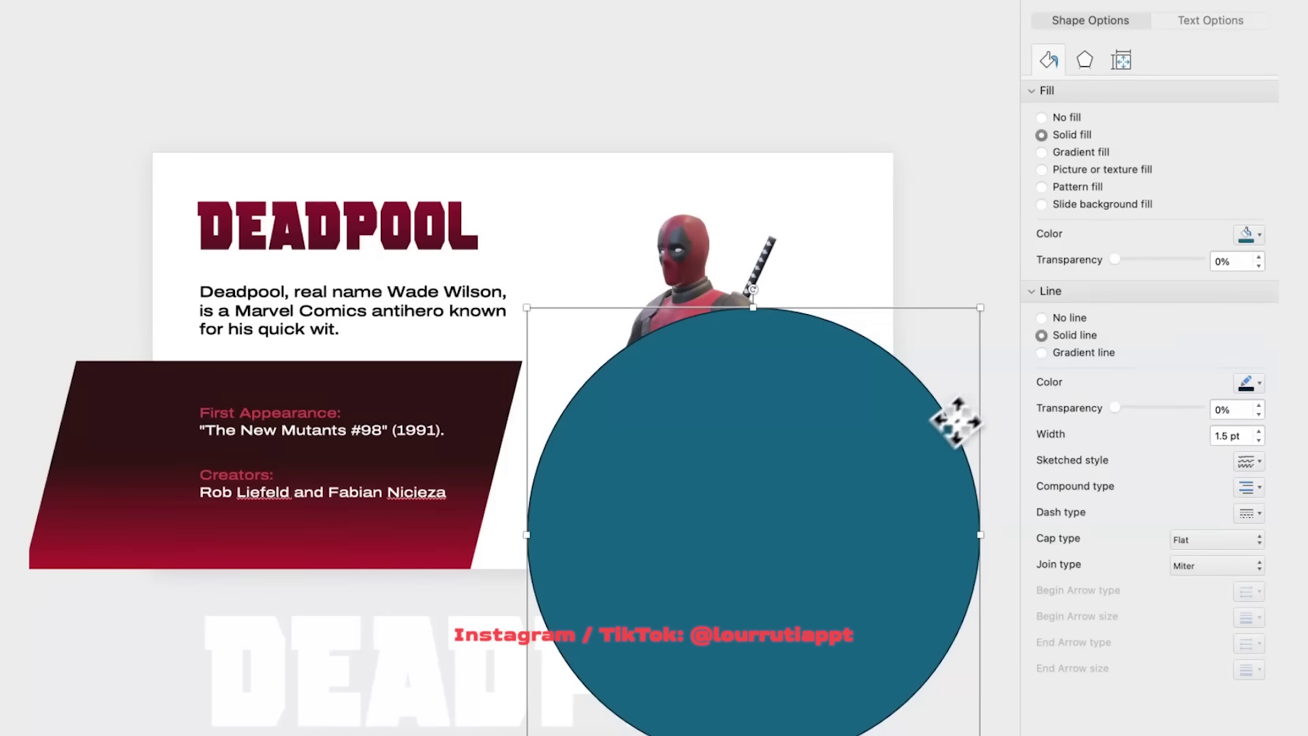
Give the circle a solid gold fill without an outline and send it to the back
{"action": "left_click", "coordinate": [1040, 320]}
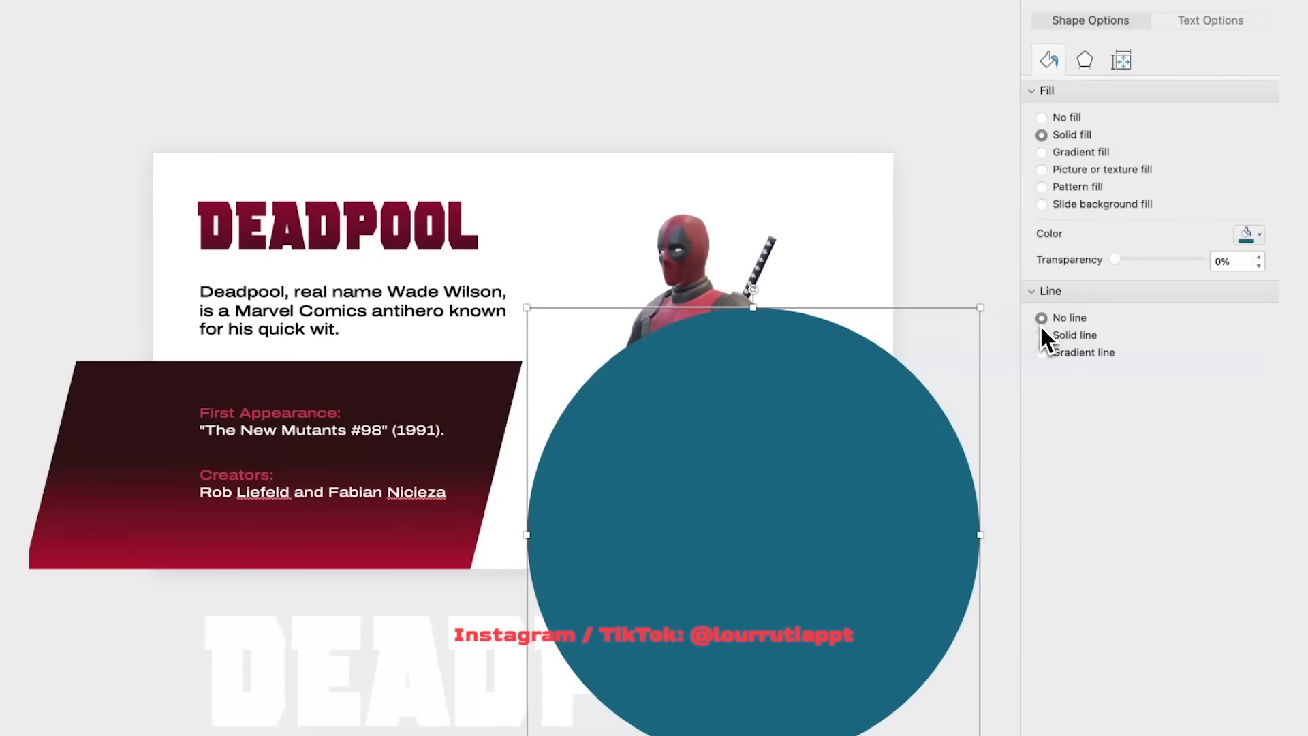
{"action": "left_click", "coordinate": [1249, 235]}
{"action": "left_click", "coordinate": [1155, 446]}
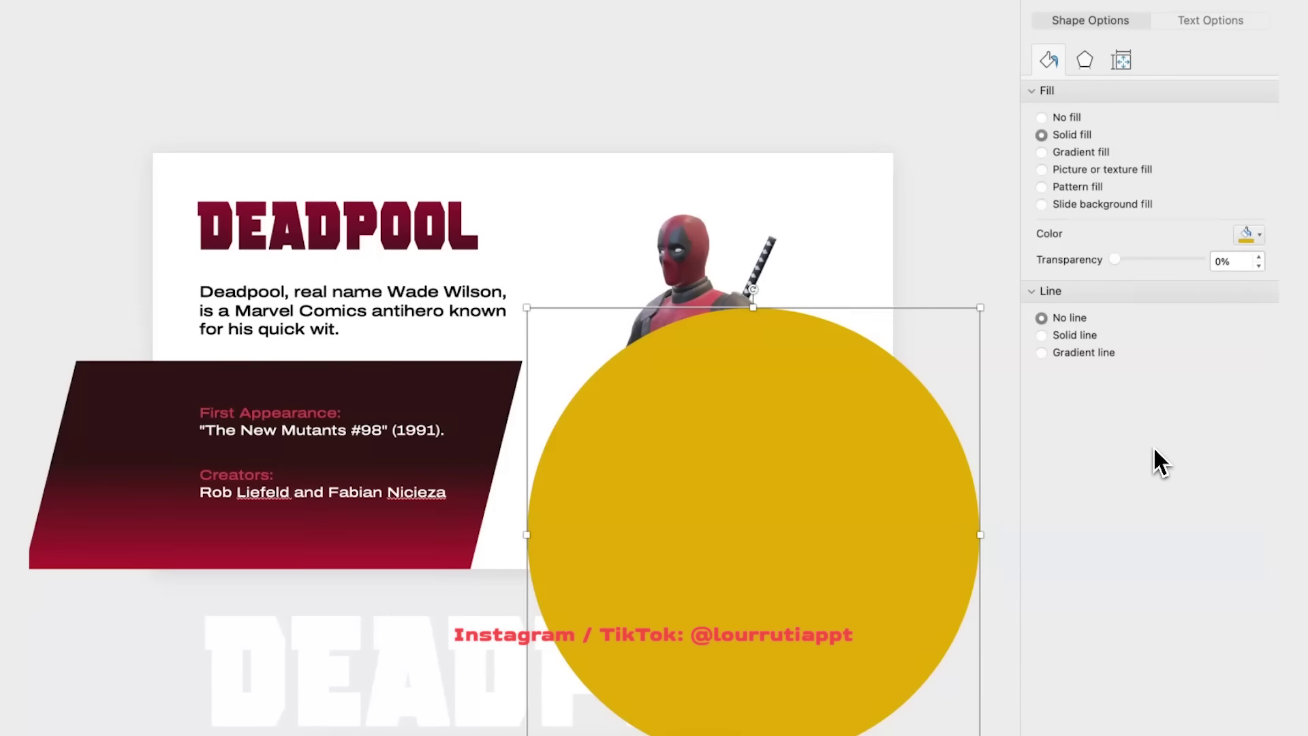
{"action": "right_click", "coordinate": [742, 378]}
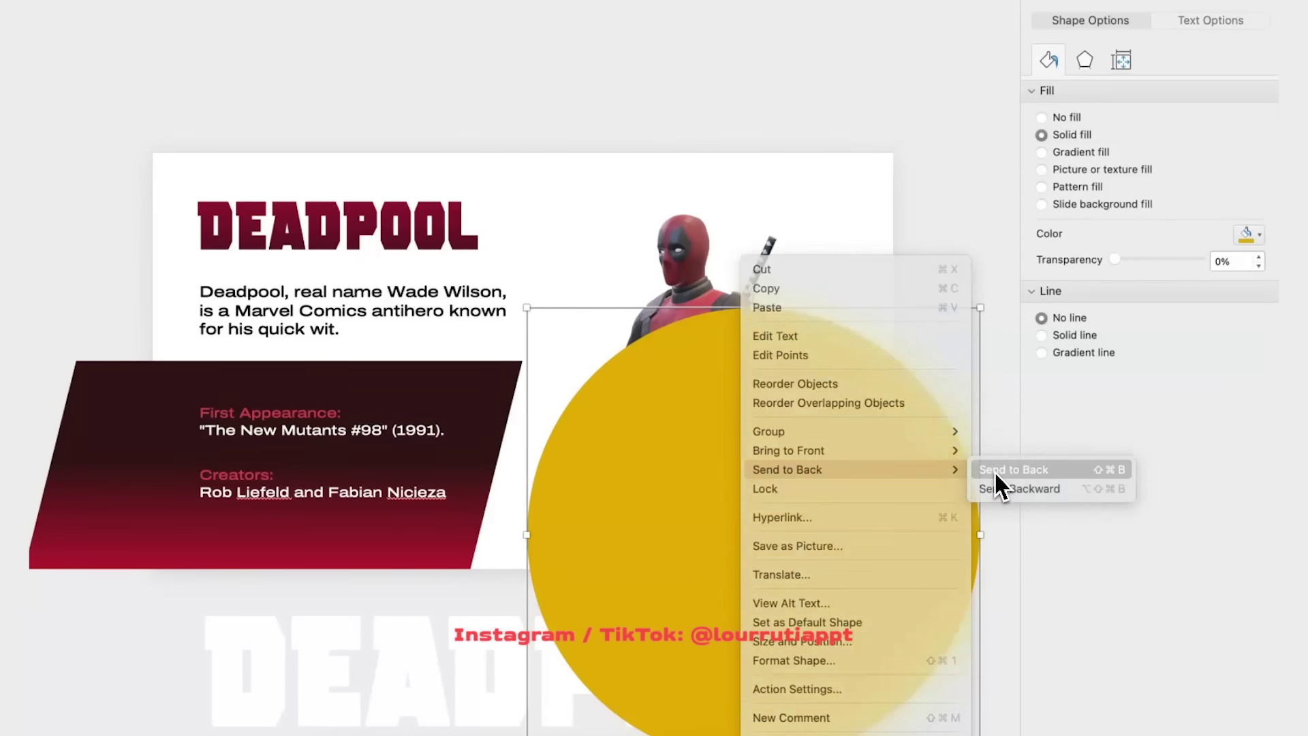
{"action": "left_click", "coordinate": [995, 473]}
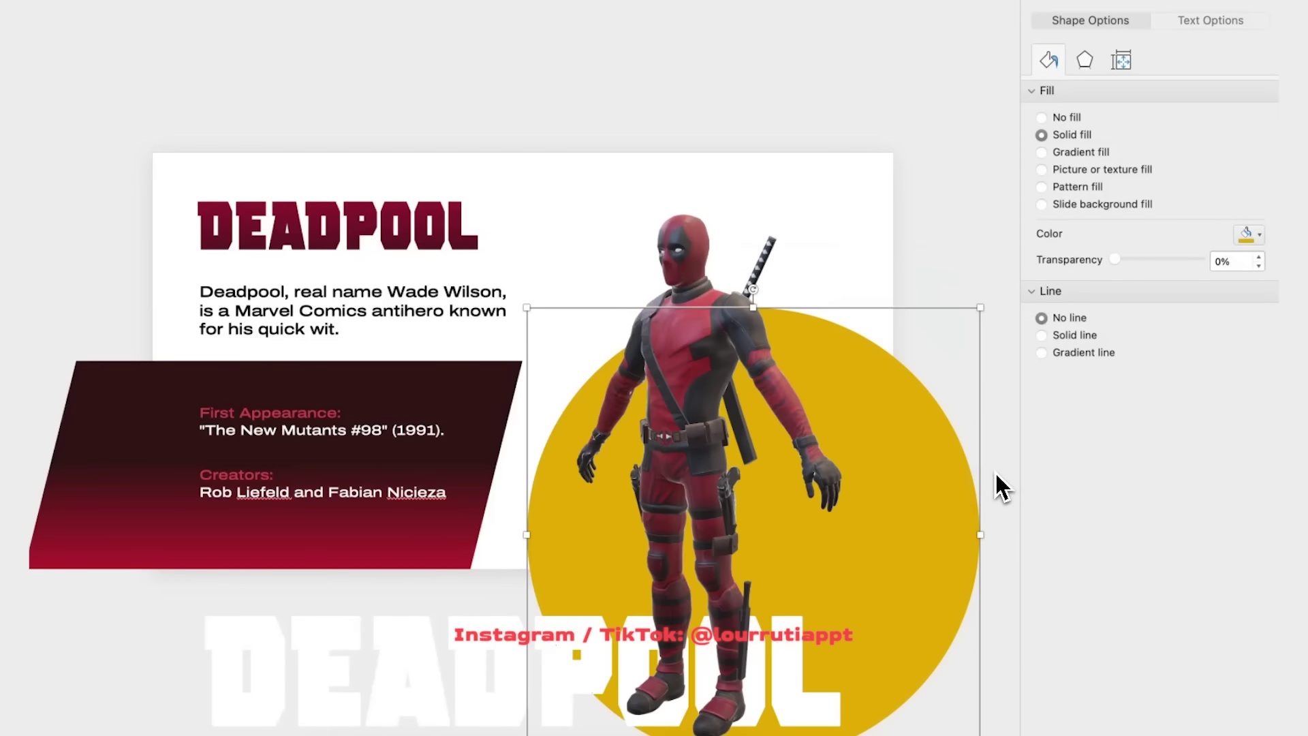
Bring the 3D model on slide 3 to the front and shift it slightly up and right over the gold circle
{"action": "left_click", "coordinate": [678, 276]}
{"action": "right_click", "coordinate": [679, 272]}
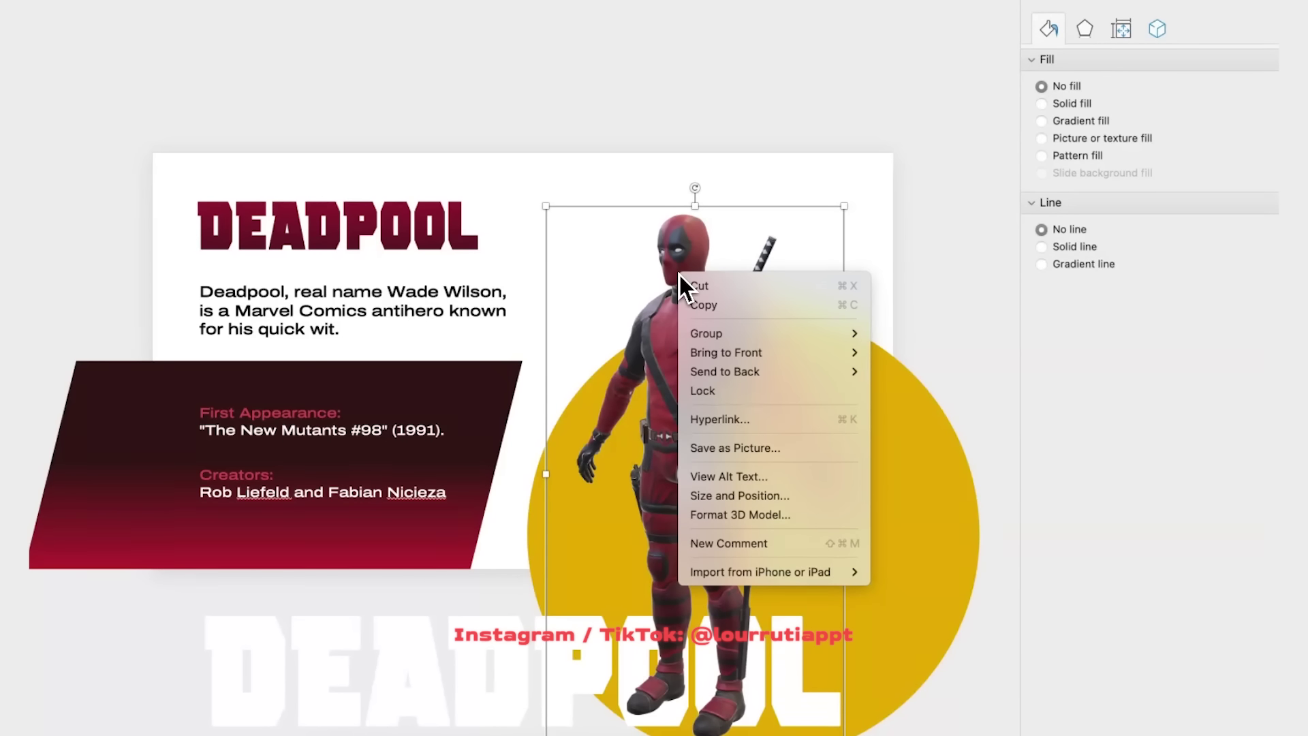
{"action": "mouse_move", "coordinate": [717, 354]}
{"action": "left_click", "coordinate": [898, 355]}
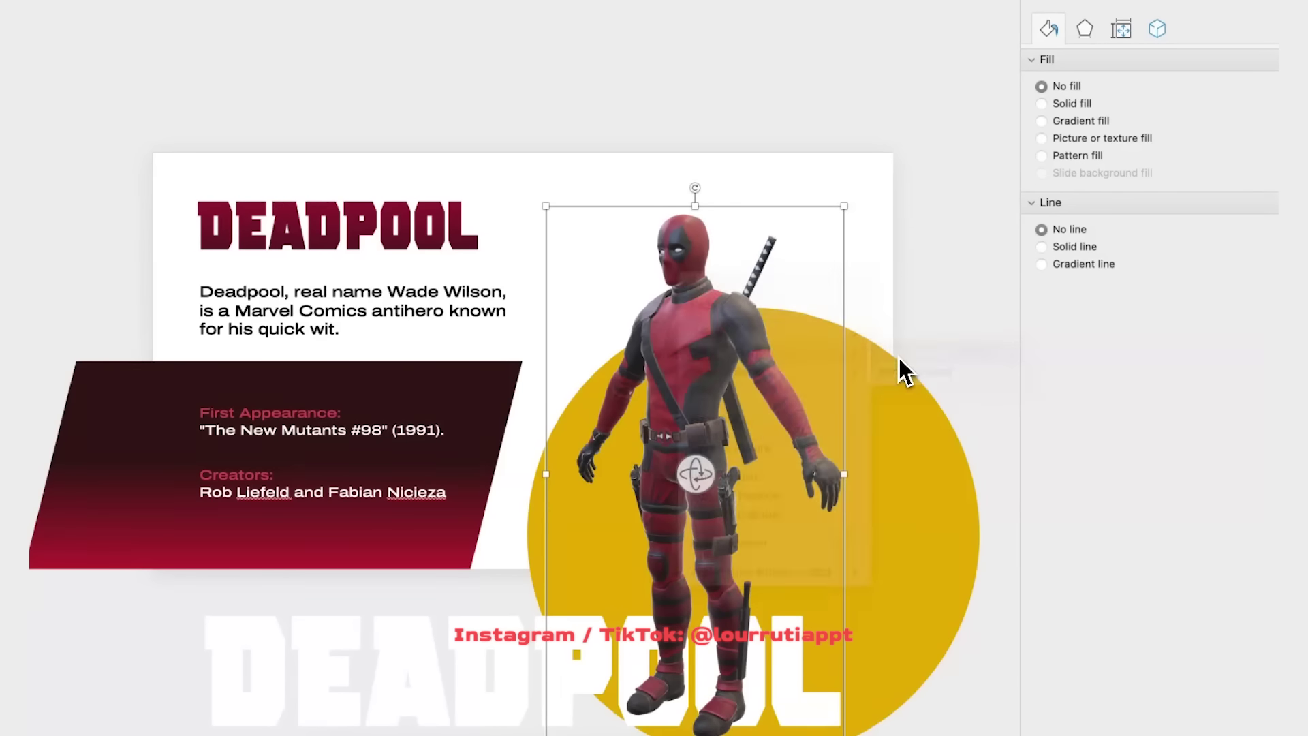
{"action": "left_click_drag", "start_coordinate": [692, 353], "coordinate": [715, 341]}
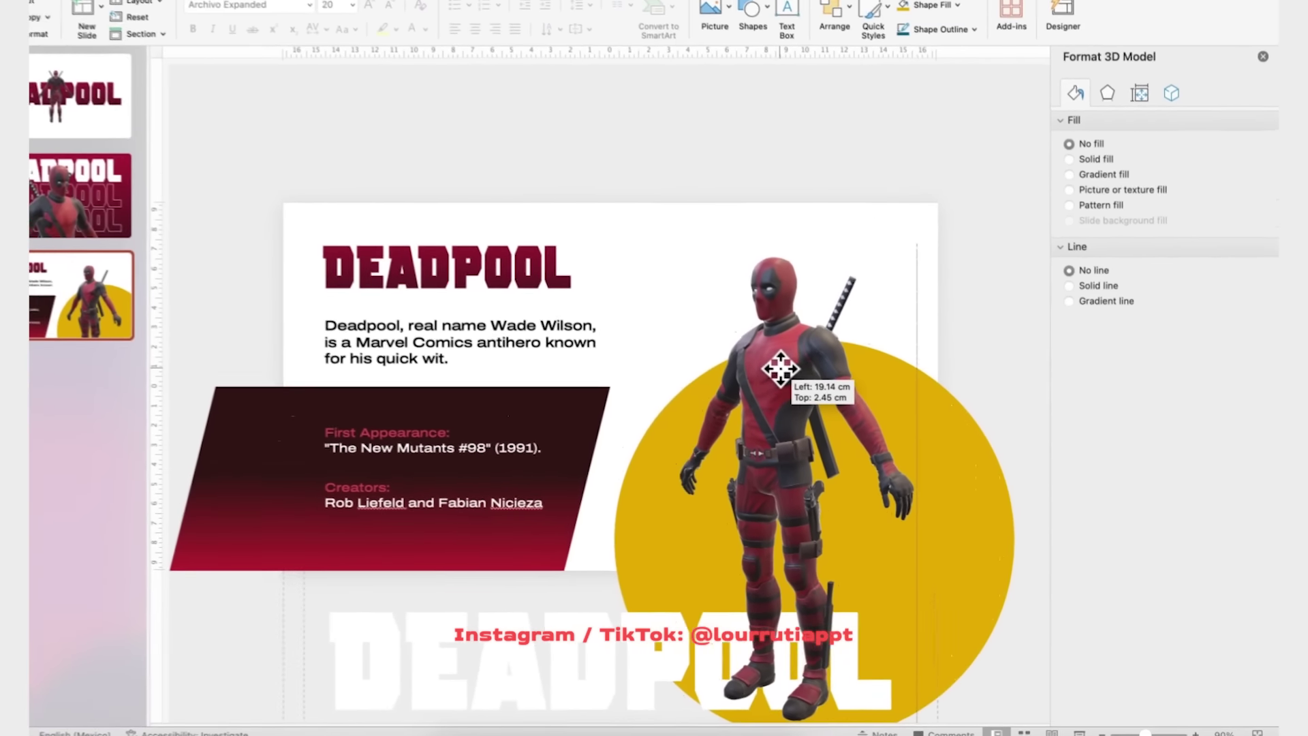
{"action": "left_click_drag", "start_coordinate": [780, 368], "coordinate": [790, 364]}
{"action": "left_click", "coordinate": [800, 195]}
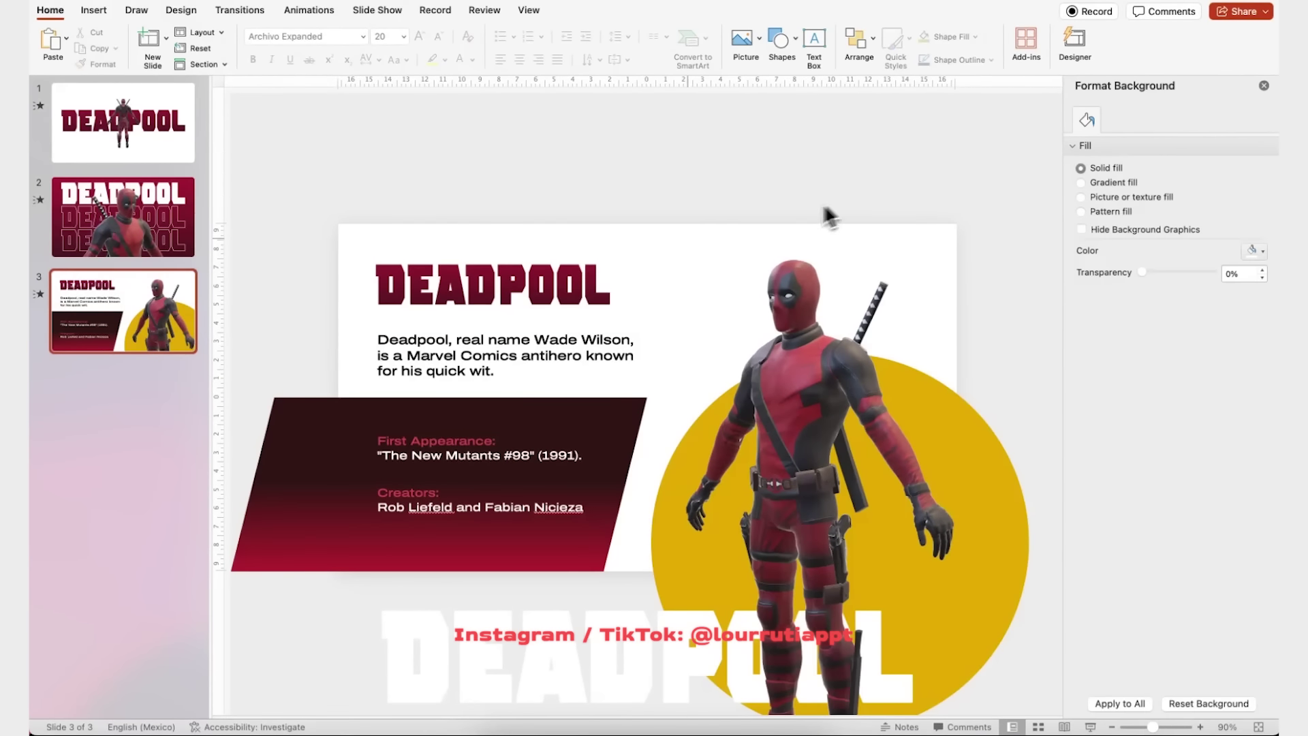
Copy the description, first appearance and creators texts with the parallelogram from slide 3 to slide 2, and place them off its left edge
{"action": "left_click", "coordinate": [553, 282]}
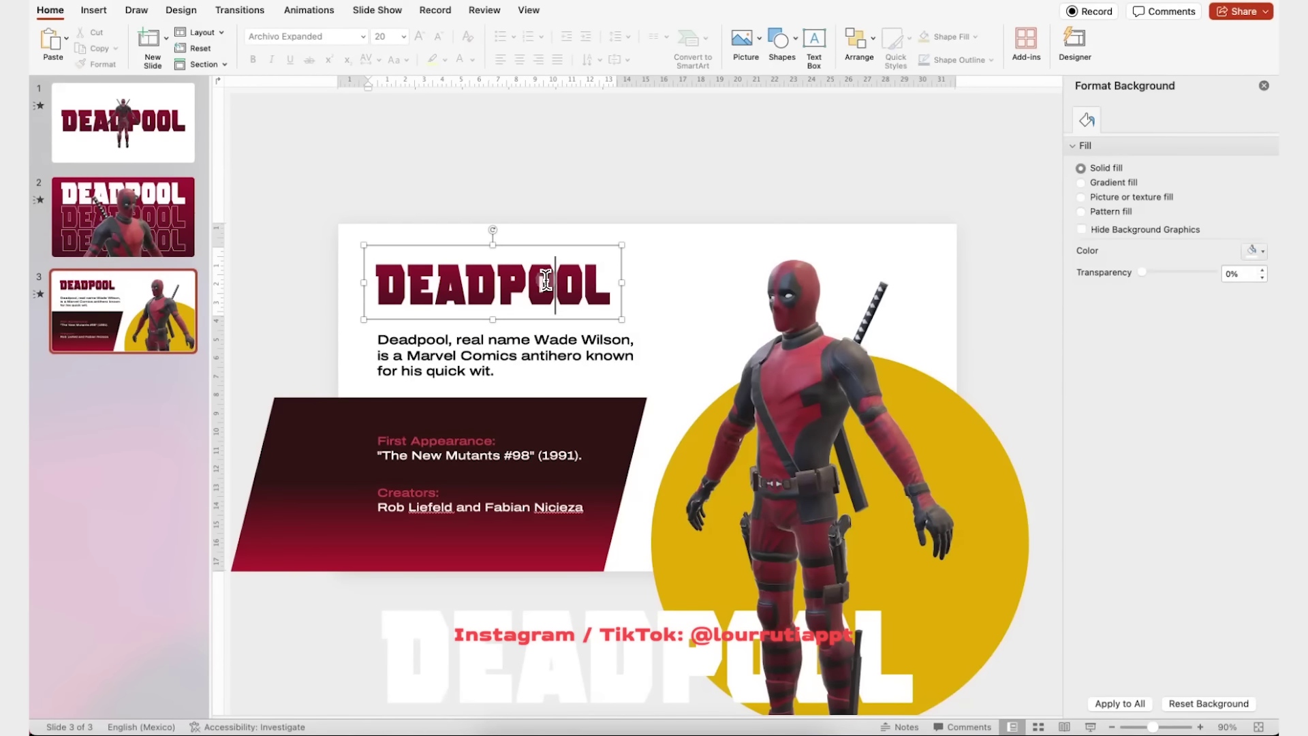
{"action": "left_click", "coordinate": [477, 341]}
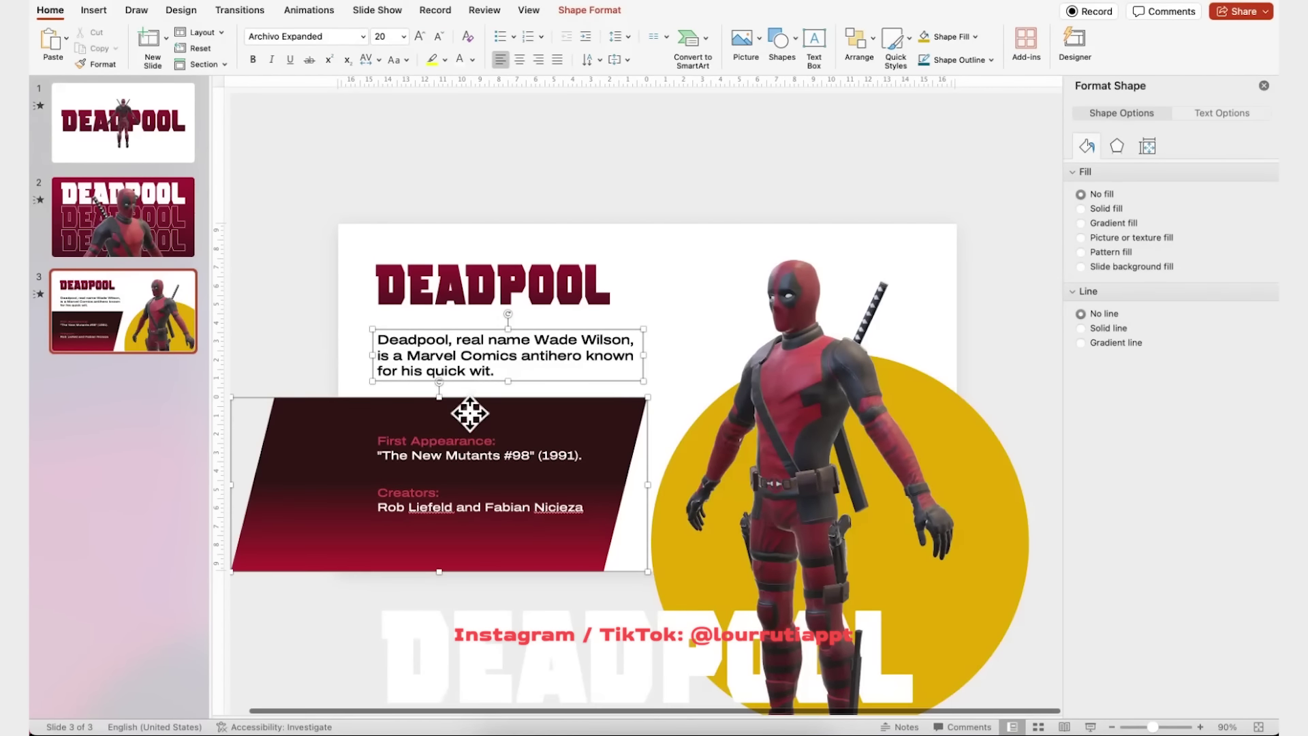
{"action": "left_click", "coordinate": [452, 441], "text": "shift"}
{"action": "left_click", "coordinate": [427, 508], "text": "shift"}
{"action": "key", "text": "super+shift+c"}
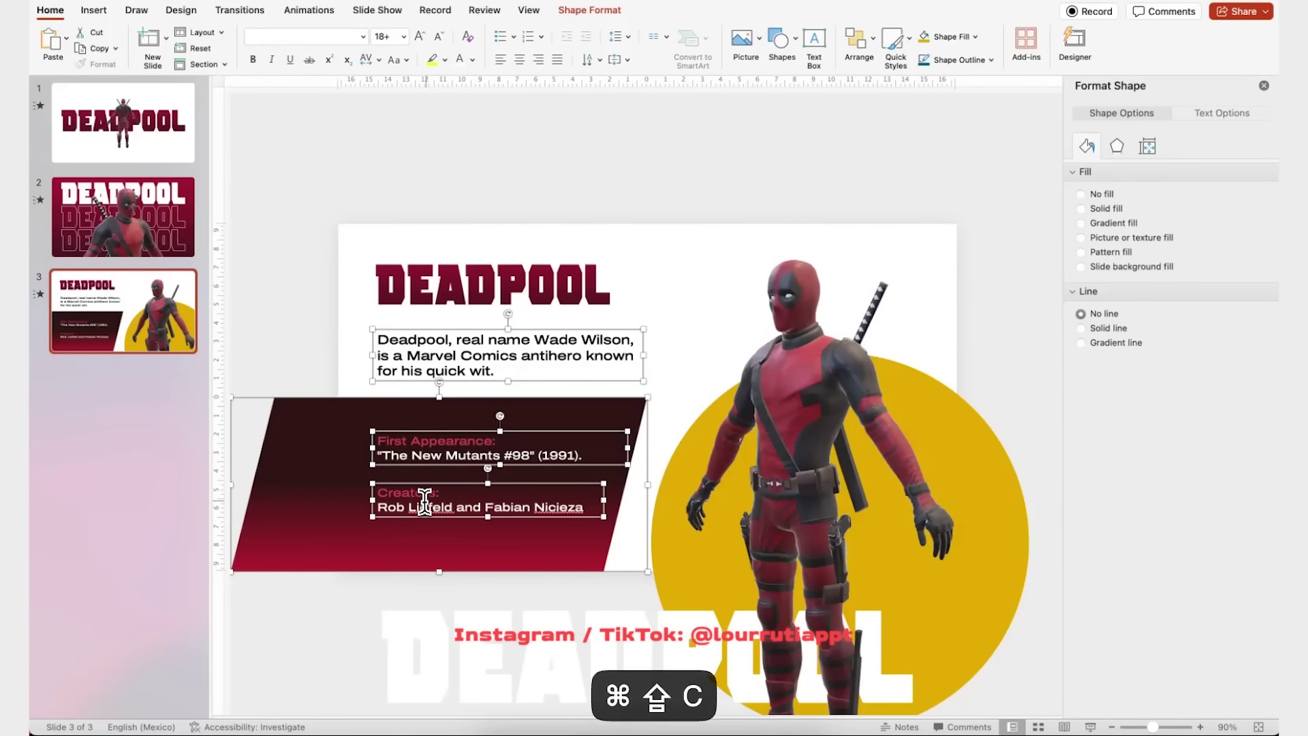
{"action": "left_click", "coordinate": [171, 247]}
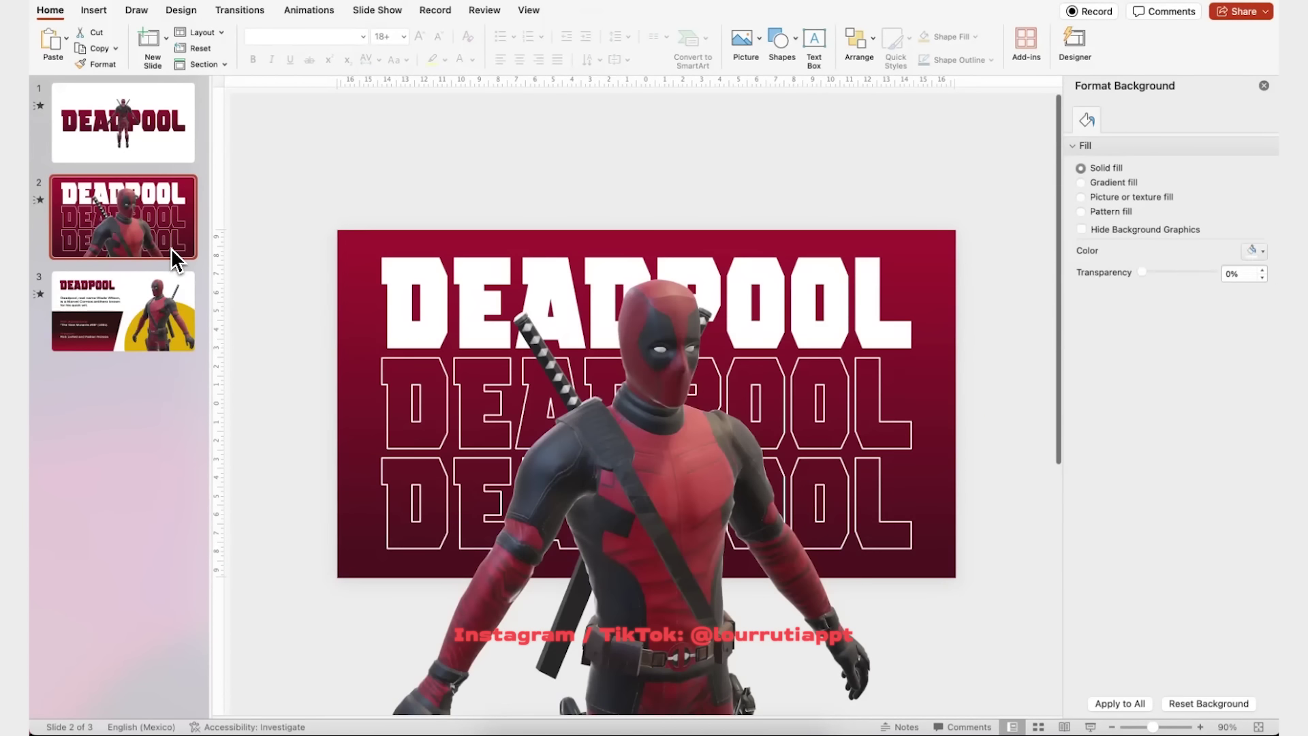
{"action": "key", "text": "super+shift+v"}
{"action": "left_click_drag", "start_coordinate": [617, 419], "coordinate": [297, 418]}
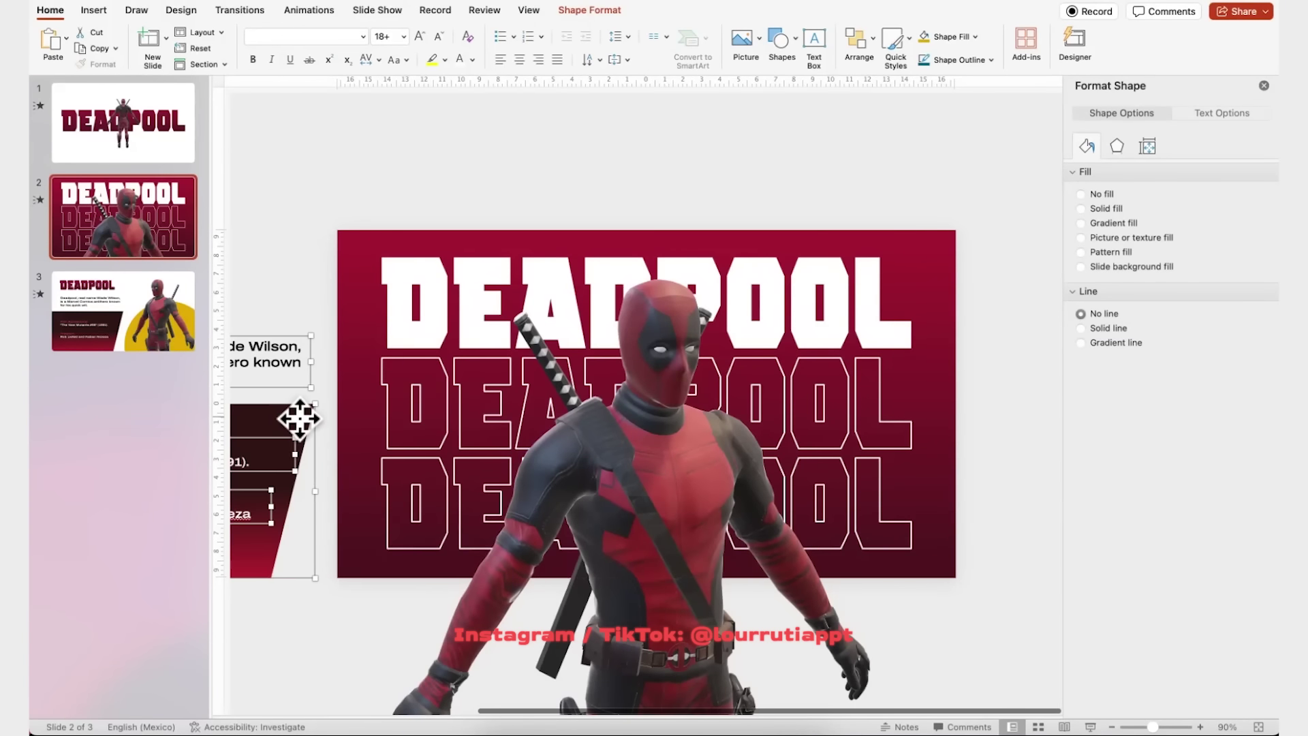
{"action": "scroll", "coordinate": [313, 419], "scroll_direction": "left", "scroll_amount": 5}
Move the parallelogram with its first appearance and creators texts farther left of slide 2, leaving the description in place
{"action": "left_click", "coordinate": [630, 644]}
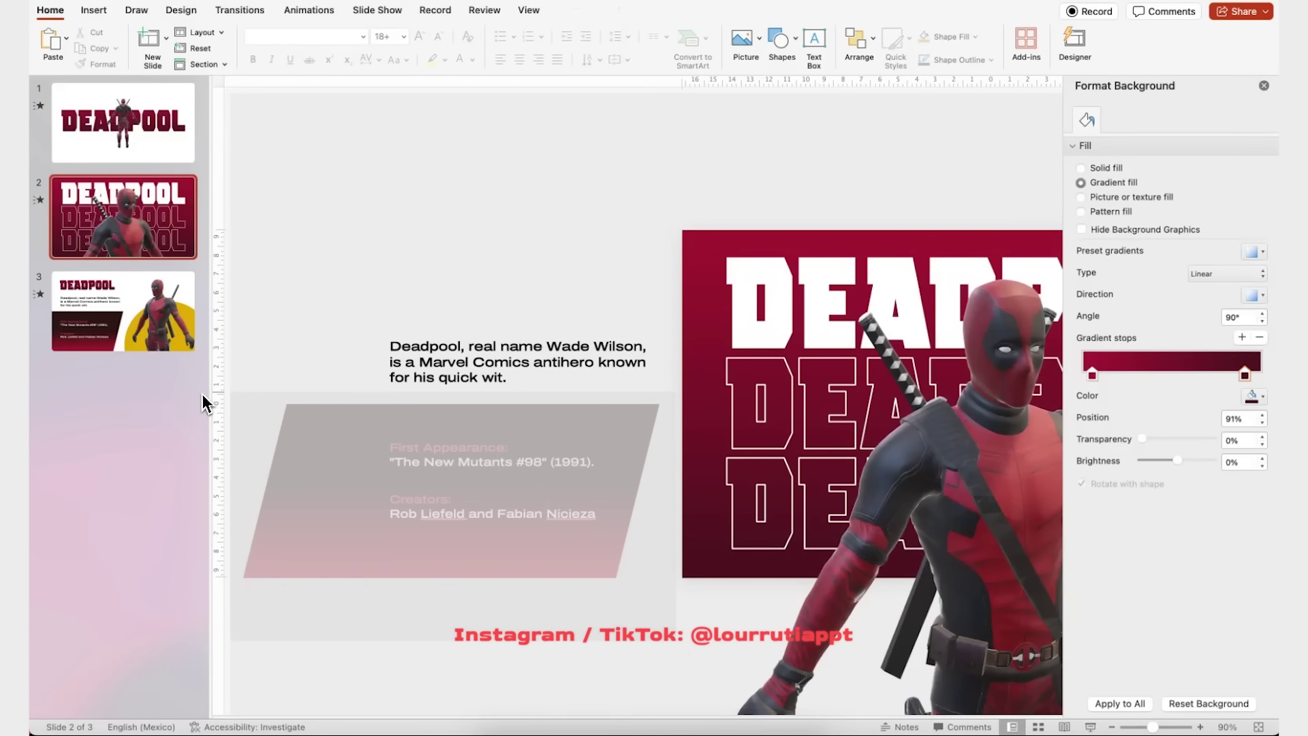
{"action": "left_click_drag", "start_coordinate": [609, 412], "coordinate": [502, 411]}
{"action": "left_click", "coordinate": [599, 452]}
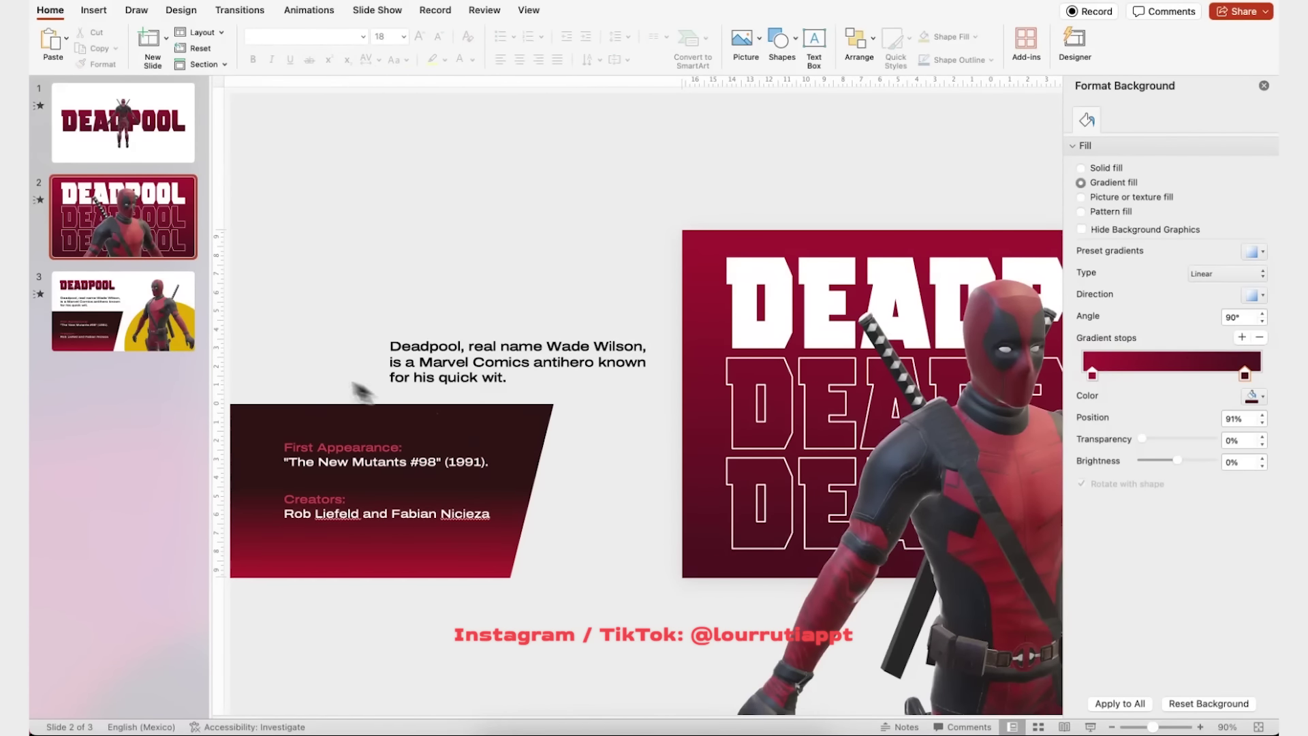
Copy the gold circle from slide 3 onto slide 2
{"action": "left_click", "coordinate": [164, 320]}
{"action": "left_click", "coordinate": [1006, 484]}
{"action": "key", "text": "super+shift+c"}
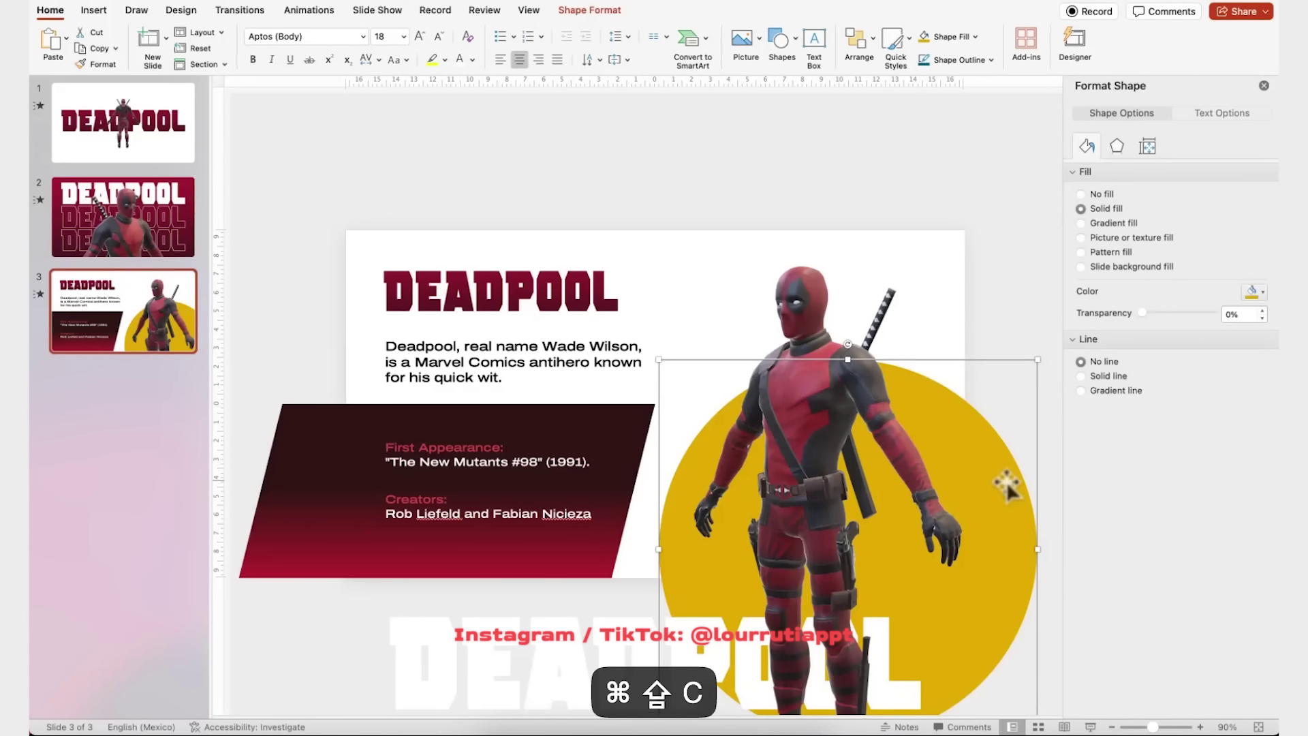
{"action": "left_click", "coordinate": [161, 240]}
{"action": "key", "text": "super+shift+v"}
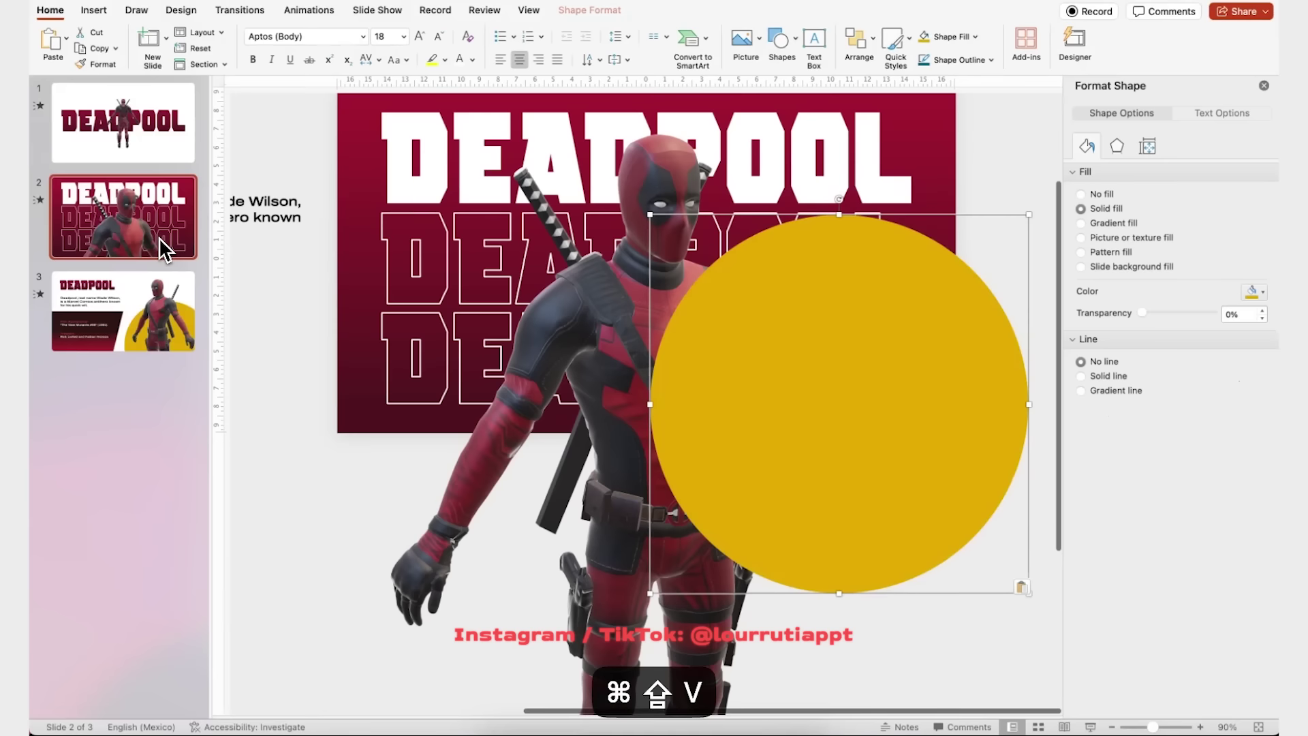
Move the gold circle beyond slide 2's lower-right corner and send it to the back
{"action": "left_click_drag", "start_coordinate": [712, 301], "coordinate": [993, 446]}
{"action": "right_click", "coordinate": [993, 447]}
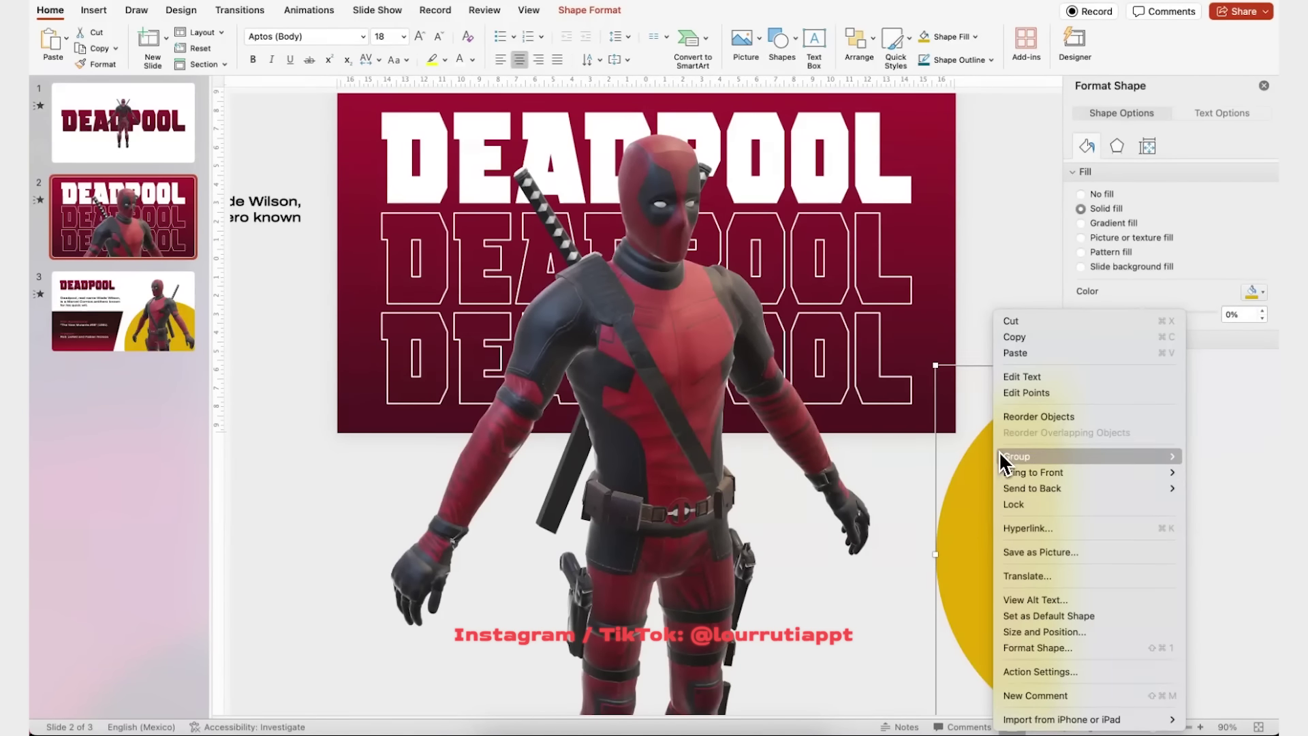
{"action": "mouse_move", "coordinate": [1012, 484]}
{"action": "left_click", "coordinate": [934, 486]}
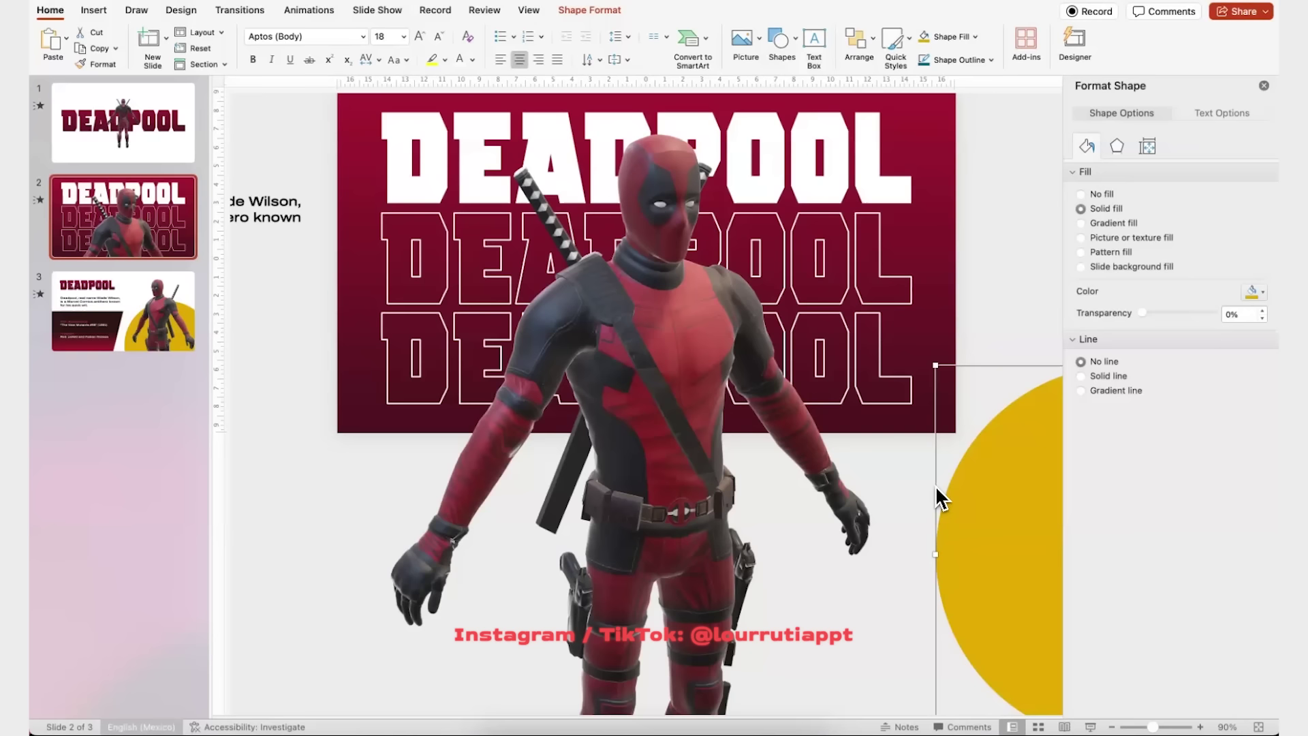
Apply the Morph transition to slide 3
{"action": "left_click", "coordinate": [78, 296]}
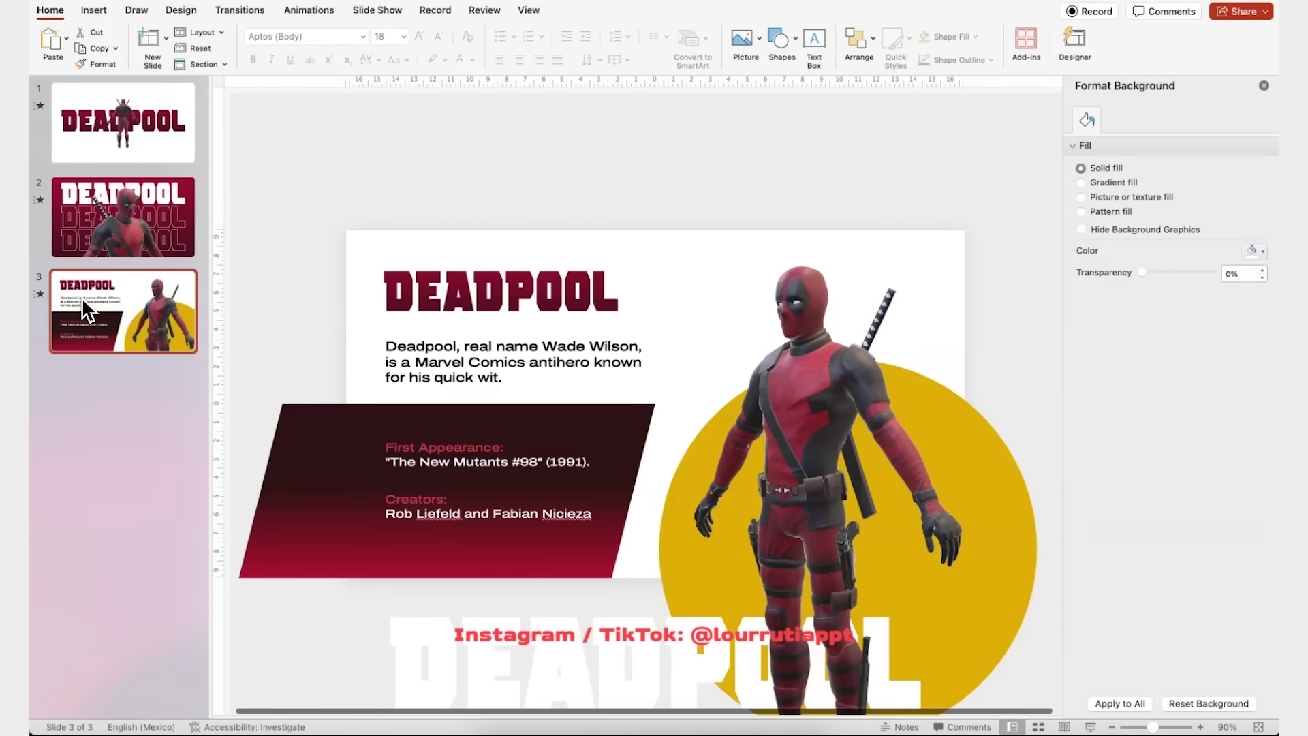
{"action": "left_click", "coordinate": [240, 10]}
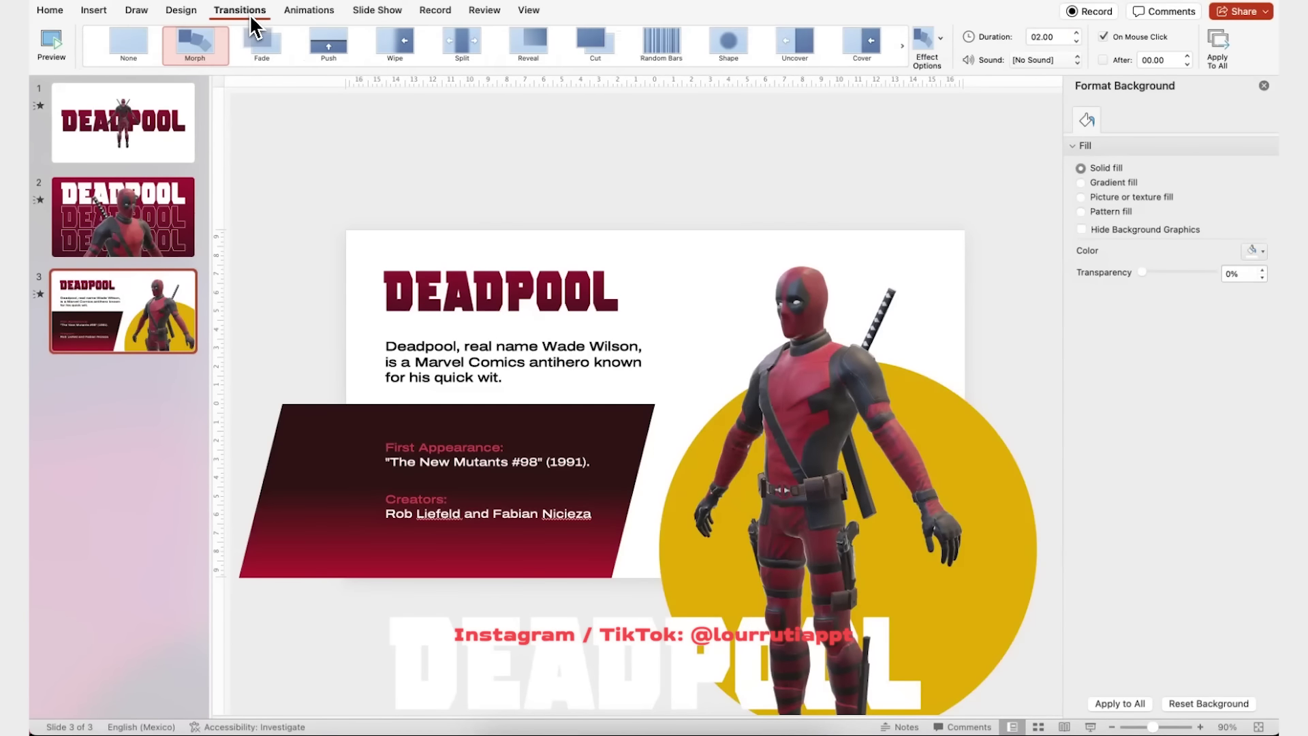
{"action": "left_click", "coordinate": [207, 41]}
Duplicate slide 3 as slide 4 and delete the two white DEADPOOL titles below the new slide
{"action": "key", "text": "super+shift+d"}
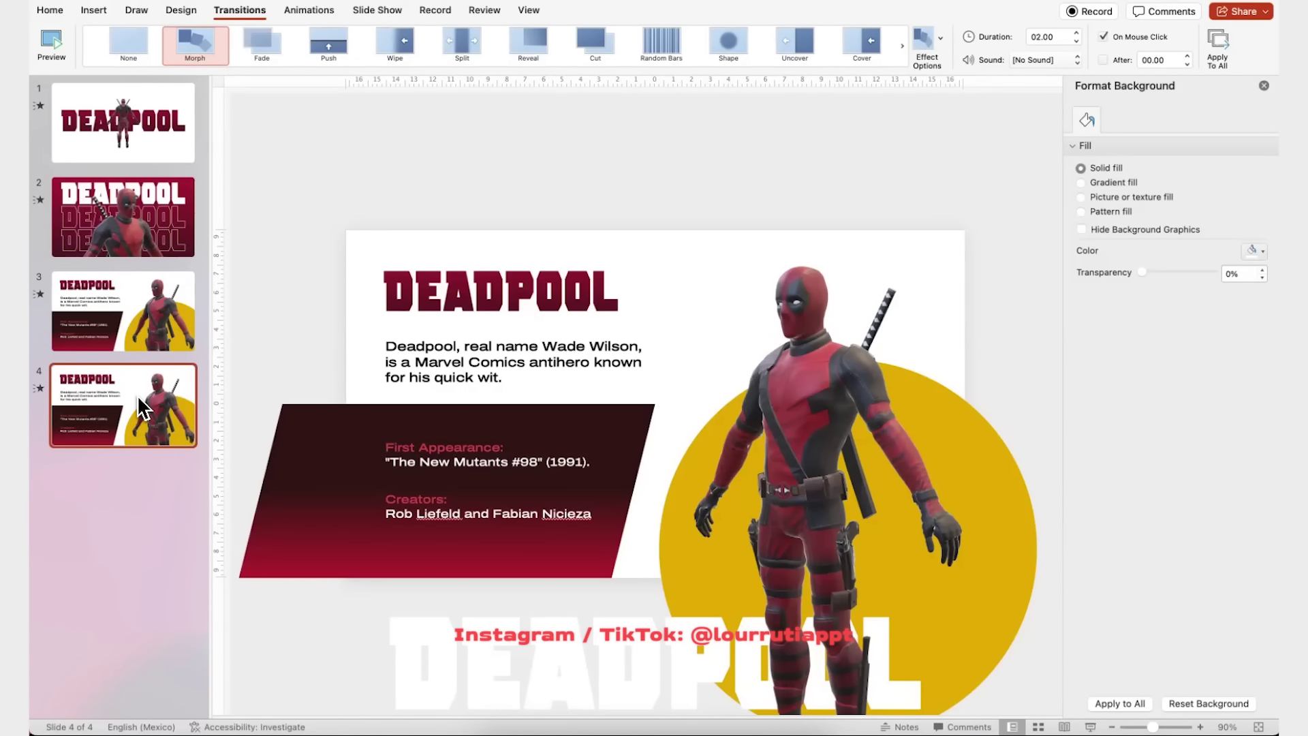
{"action": "left_click", "coordinate": [795, 468]}
{"action": "scroll", "coordinate": [572, 578], "scroll_direction": "down", "scroll_amount": 5}
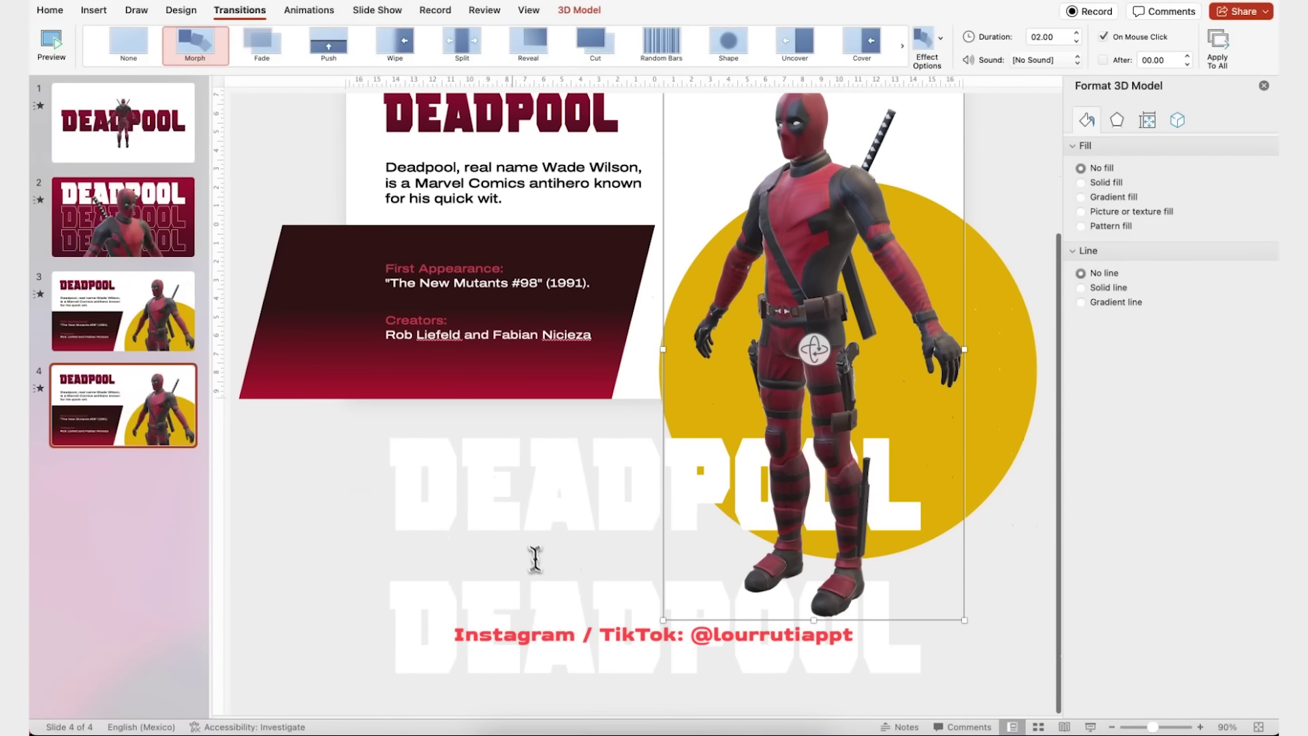
{"action": "left_click", "coordinate": [509, 563]}
{"action": "left_click", "coordinate": [505, 599], "text": "shift"}
{"action": "key", "text": "shift+BackSpace"}
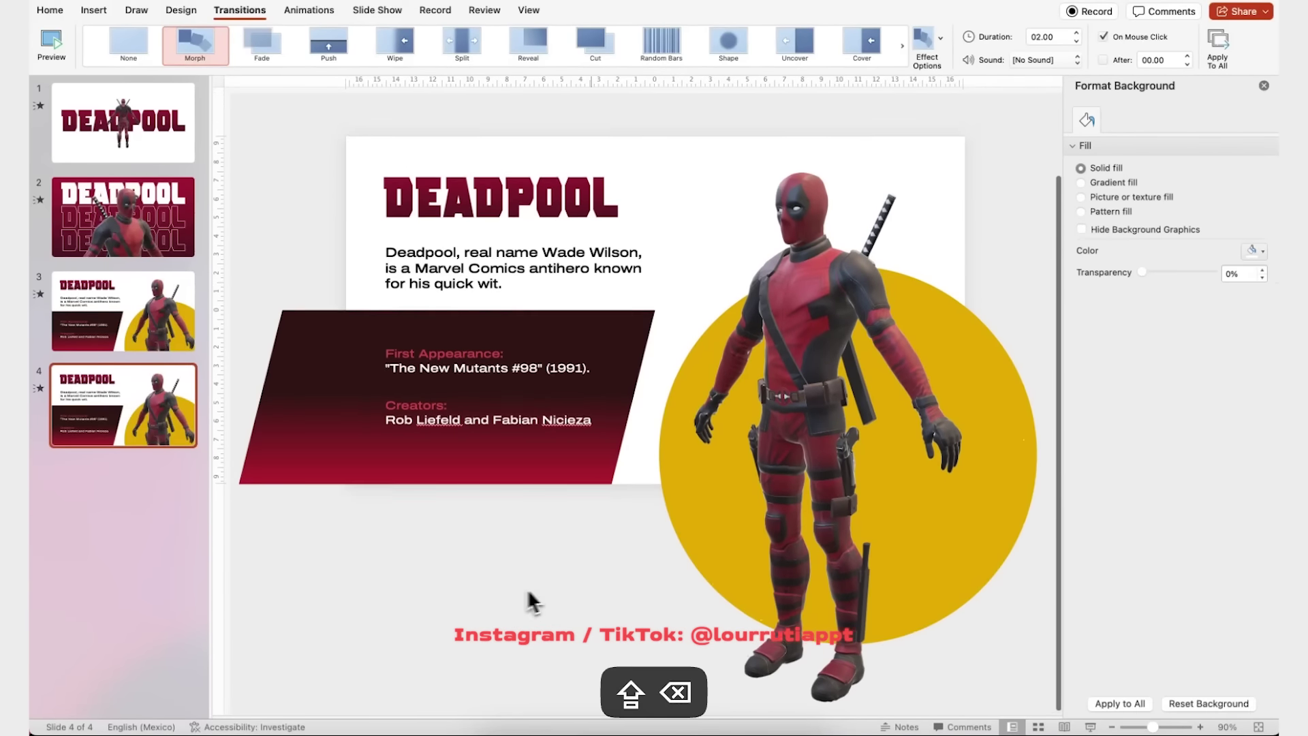
Move the DEADPOOL title, the description, and the parallelogram with its texts together off the left edge of slide 4
{"action": "left_click_drag", "start_coordinate": [657, 488], "coordinate": [181, 146]}
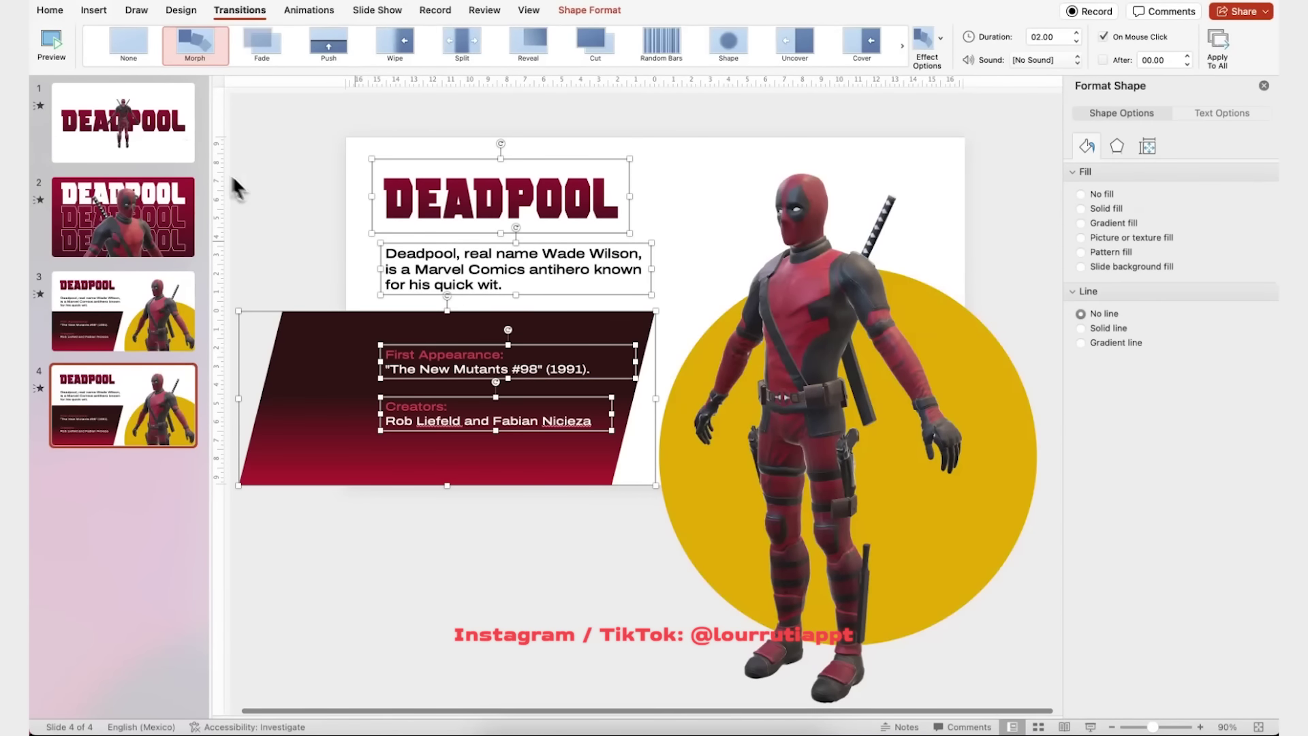
{"action": "scroll", "coordinate": [444, 317], "scroll_direction": "up", "scroll_amount": 2}
{"action": "left_click_drag", "start_coordinate": [648, 395], "coordinate": [342, 382]}
{"action": "scroll", "coordinate": [354, 385], "scroll_direction": "left", "scroll_amount": 10}
{"action": "left_click_drag", "start_coordinate": [619, 412], "coordinate": [389, 394]}
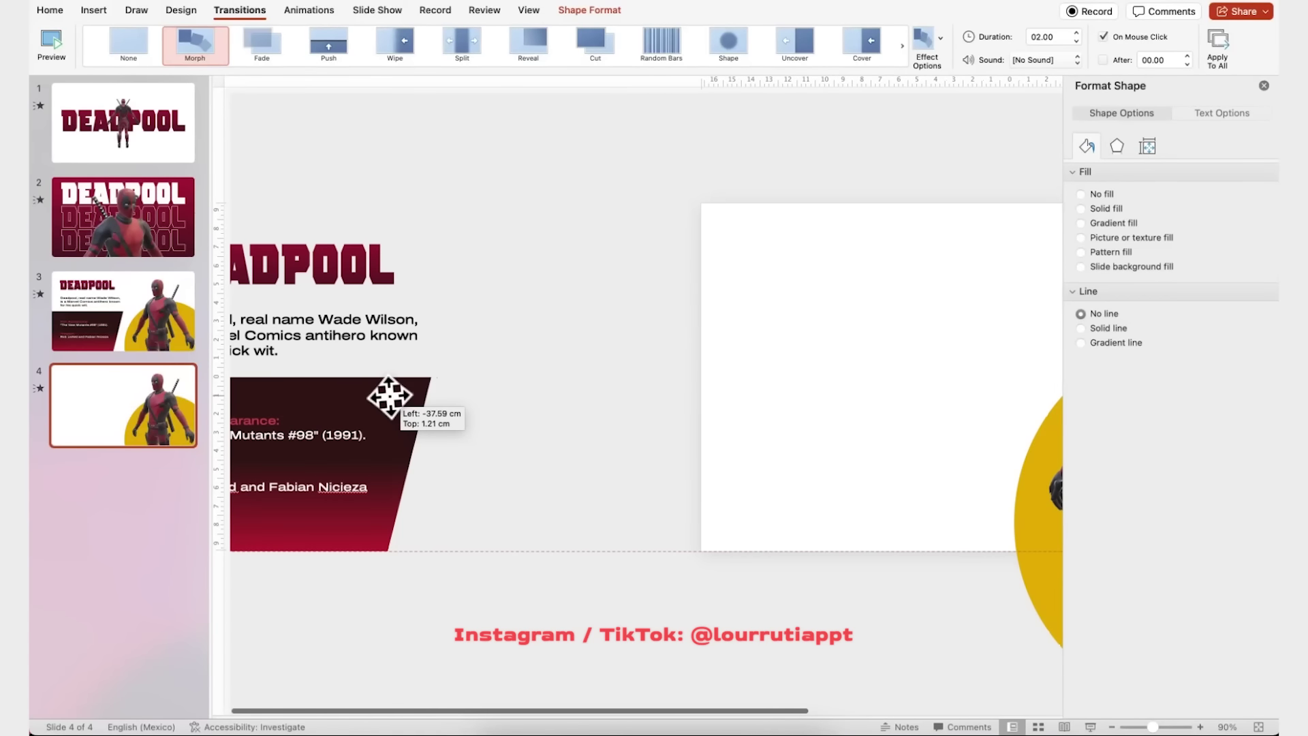
{"action": "scroll", "coordinate": [497, 395], "scroll_direction": "left", "scroll_amount": 10}
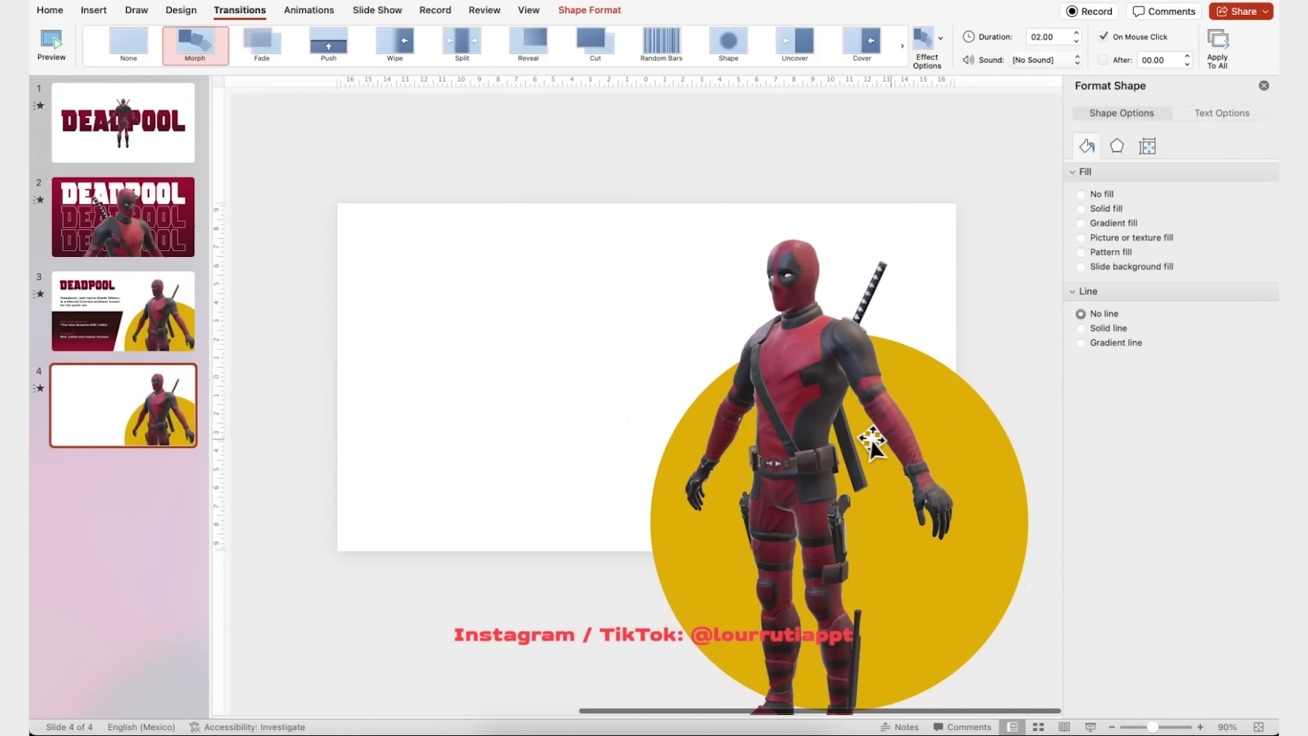